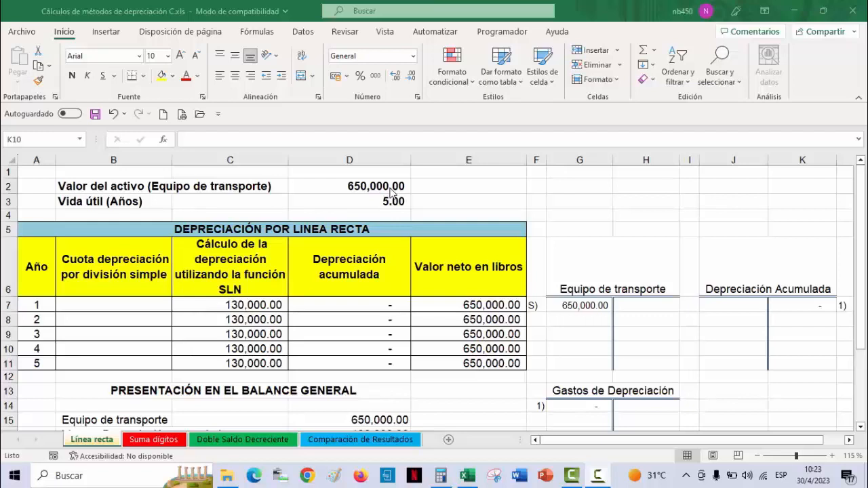
Enter the formula +$D$2/$D$3 in B7 for the year 1 simple-division quota and fill it down through B11.
left_click(155, 306)
left_click(152, 307)
type("+")
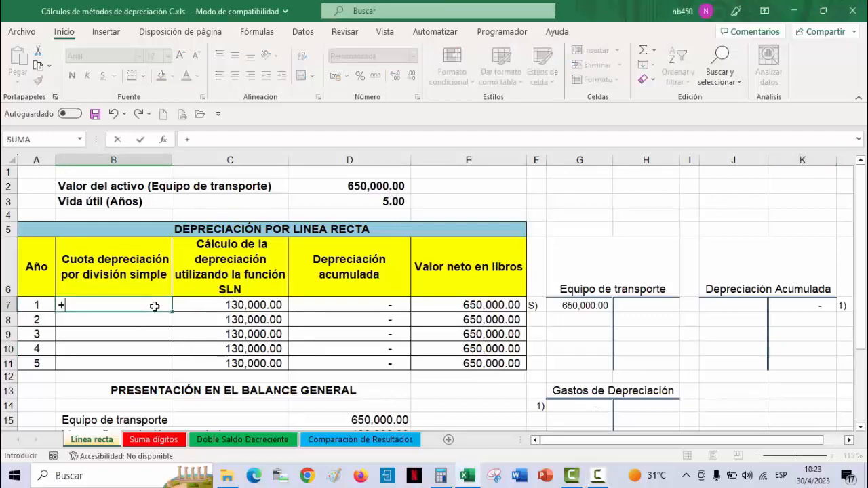
left_click(371, 185)
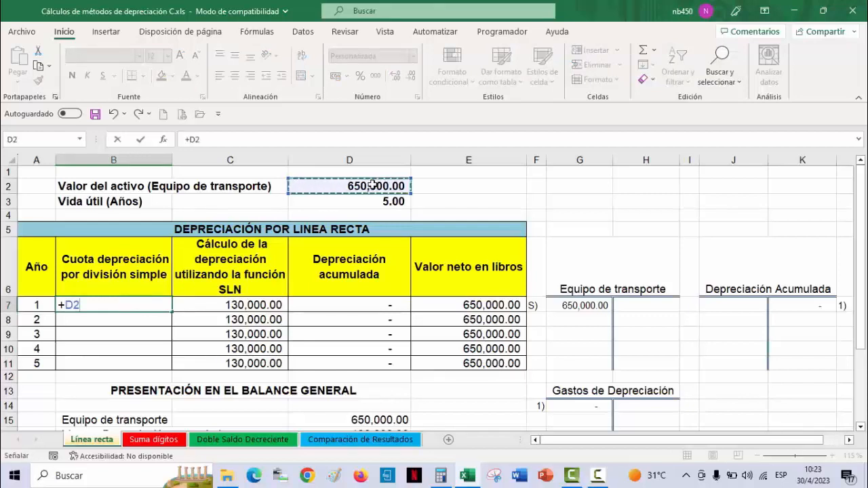
key("F4")
type("/")
left_click(378, 201)
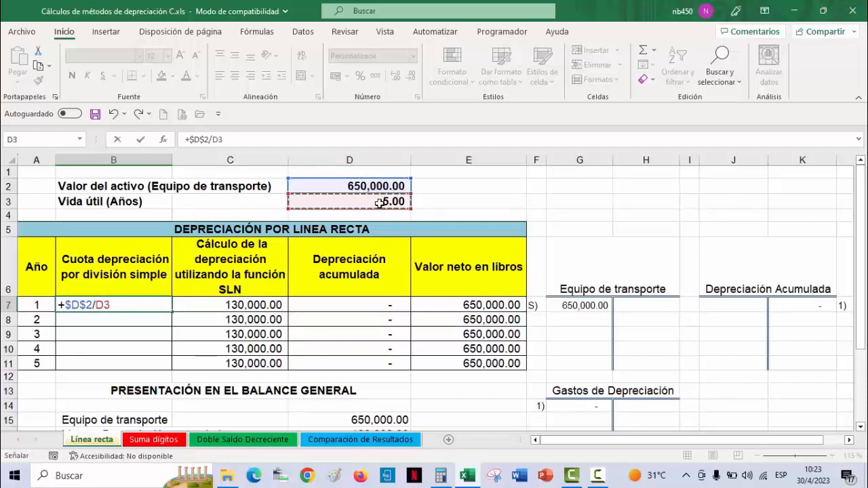
key("F4")
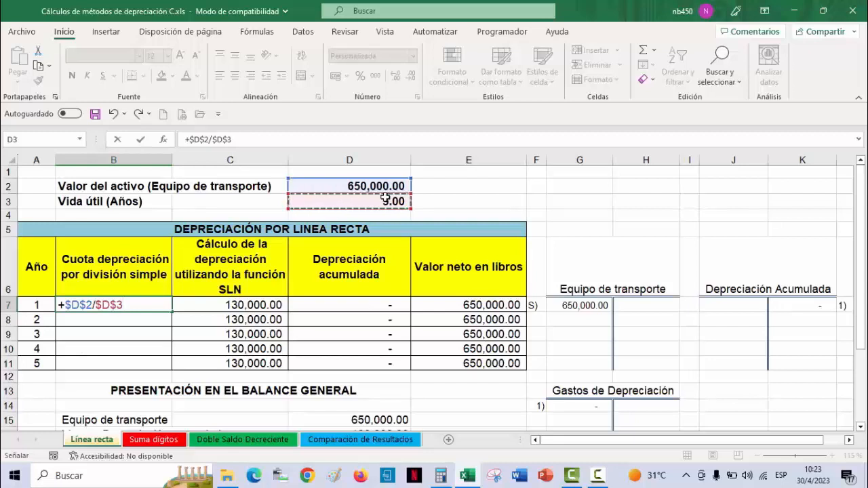
key("Return")
left_click(139, 302)
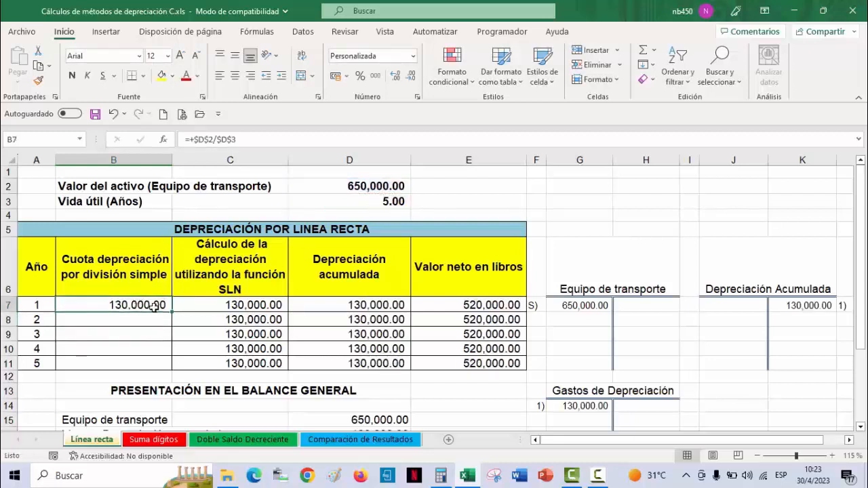
left_click_drag(172, 312, 158, 363)
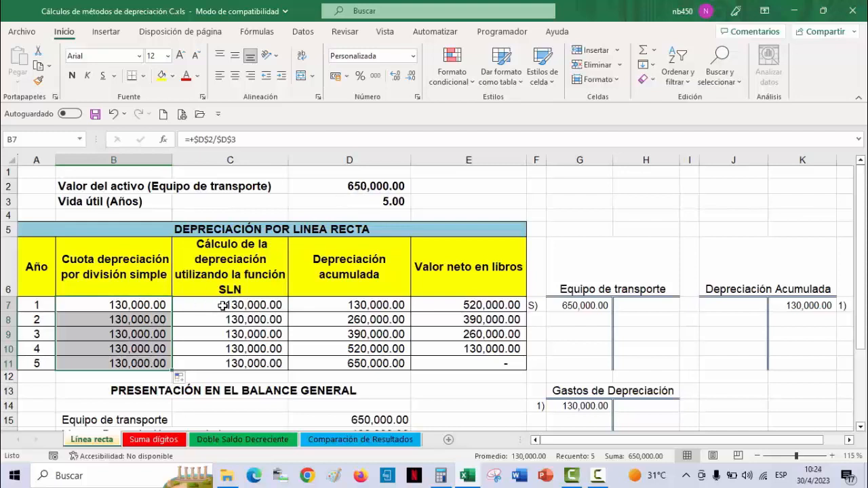
Clear the SLN depreciation values in C7:C11 and start an SLN function in C7 with its function arguments dialog open.
left_click_drag(218, 306, 217, 363)
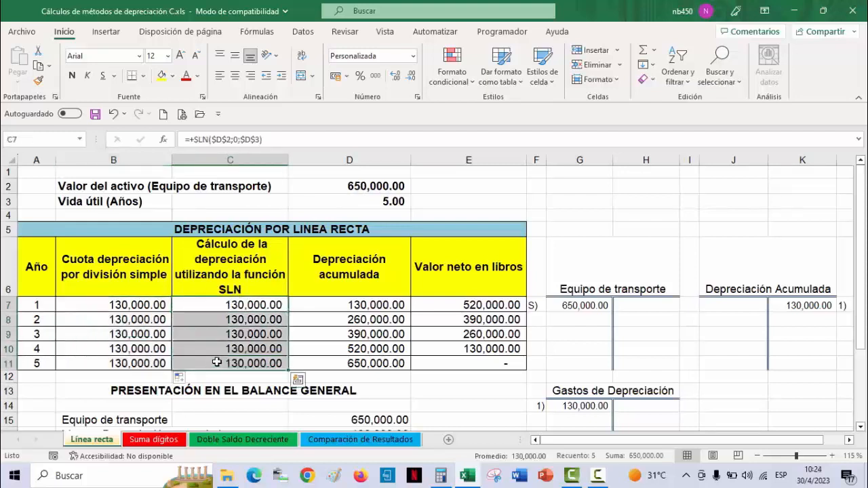
key("Delete")
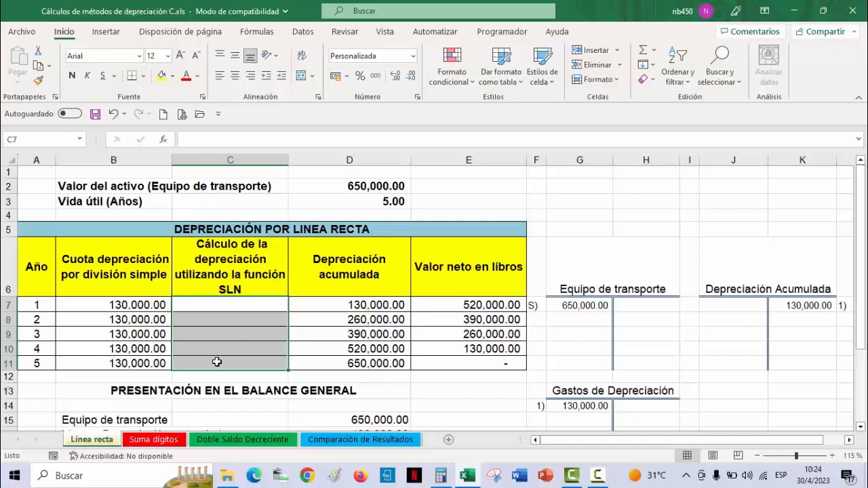
left_click(251, 305)
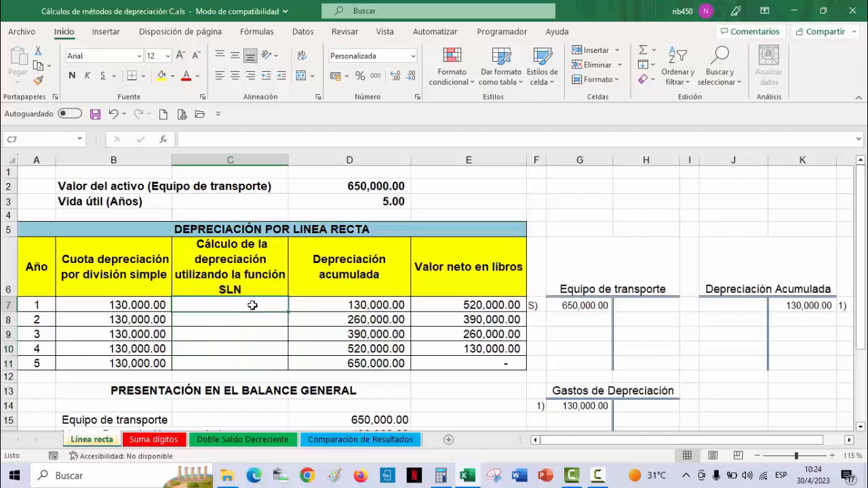
type("+")
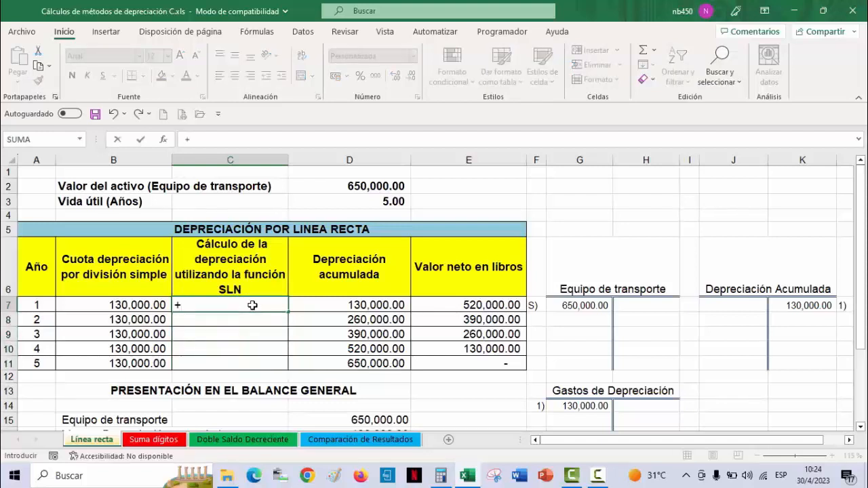
type("sln")
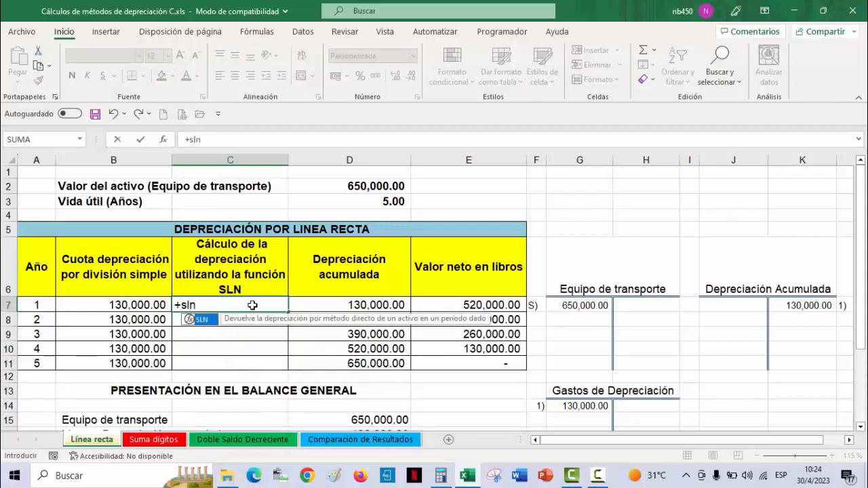
type("(")
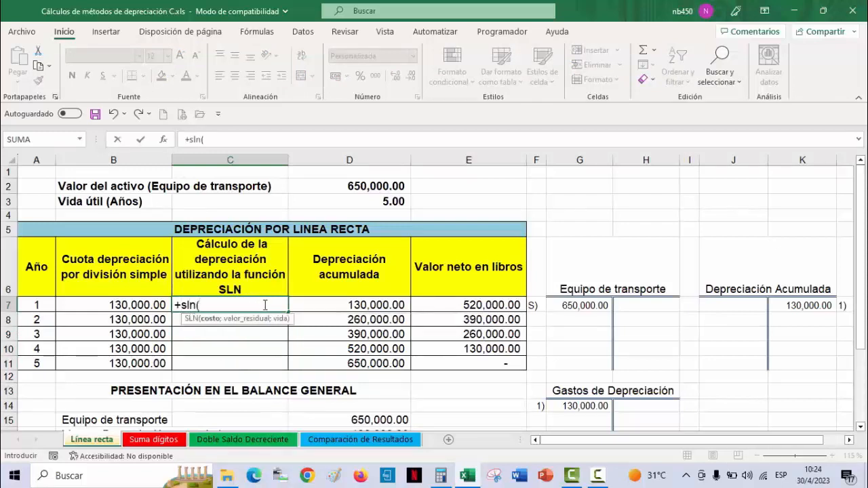
left_click(165, 140)
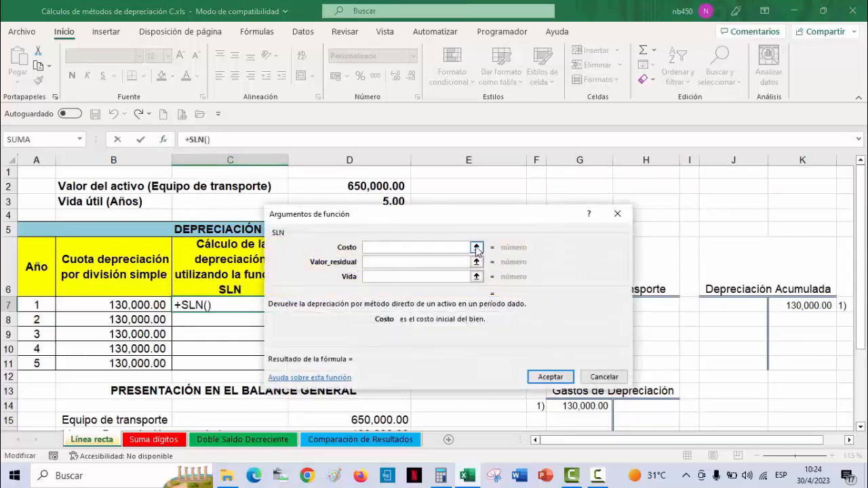
Set the SLN function's Costo argument to the absolute reference $D$2 and its Valor_residual to 0.
left_click(477, 248)
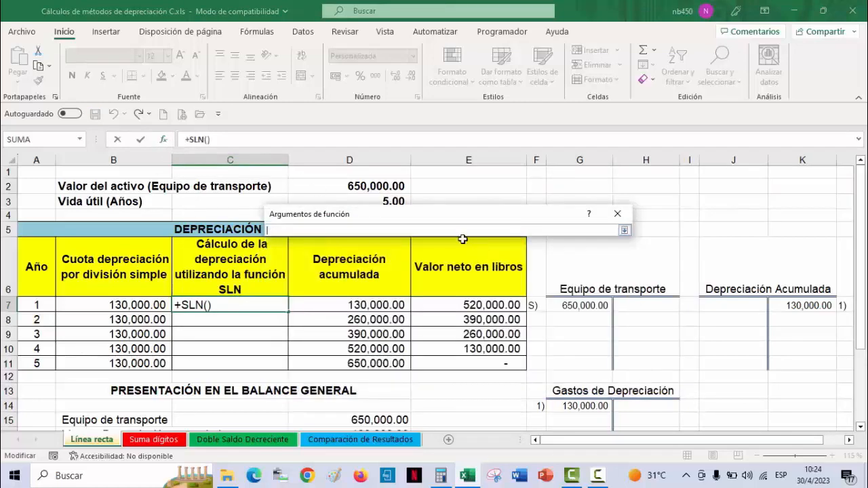
left_click(375, 189)
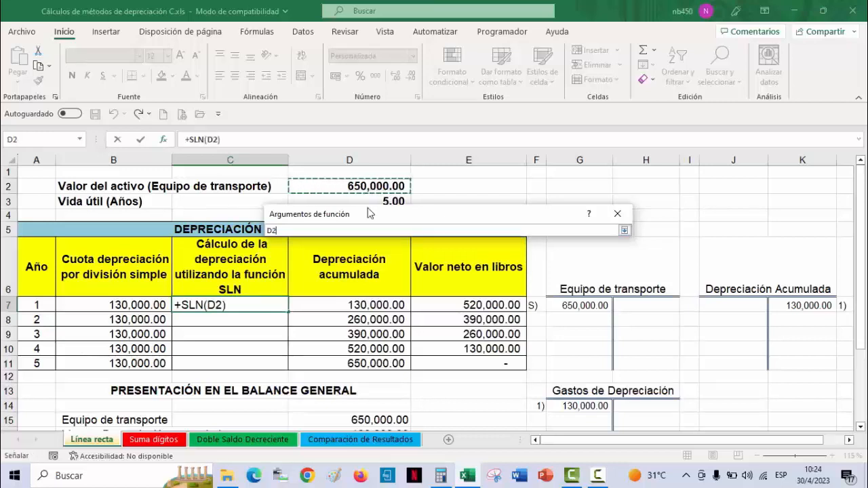
key("F4")
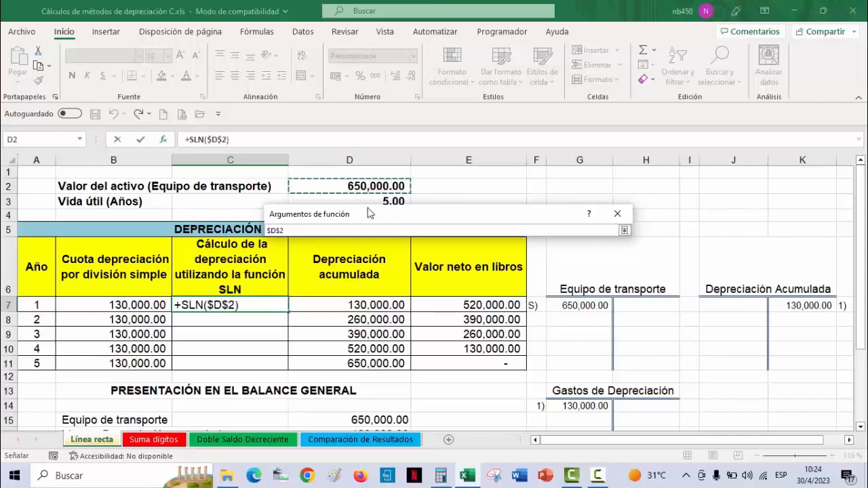
left_click(624, 230)
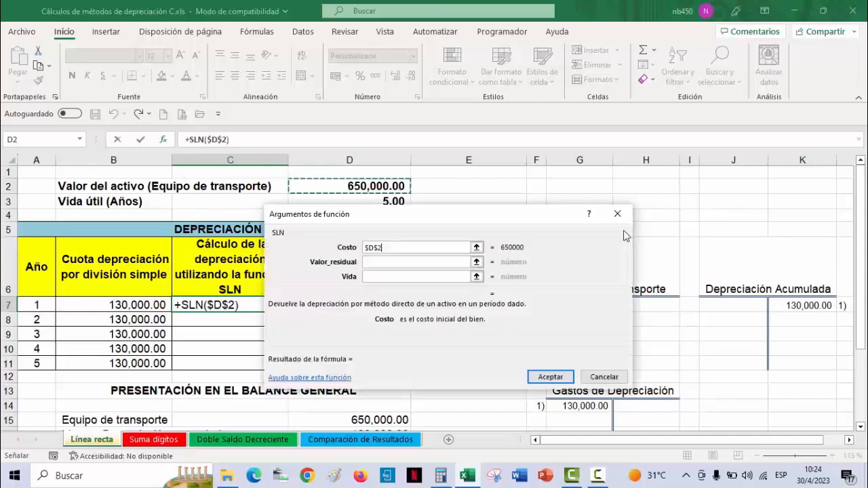
left_click(412, 269)
type("0")
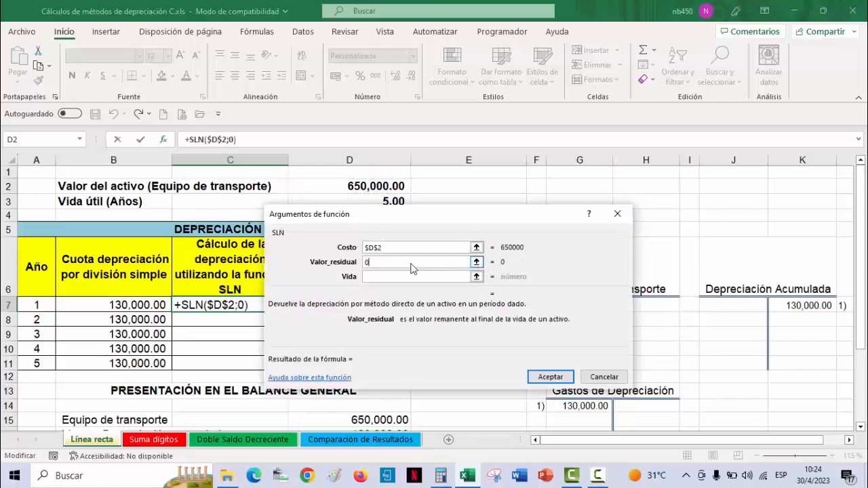
Set the SLN function's Vida argument to $D$3, accept the formula, and fill it down from C7 through C11.
left_click(477, 277)
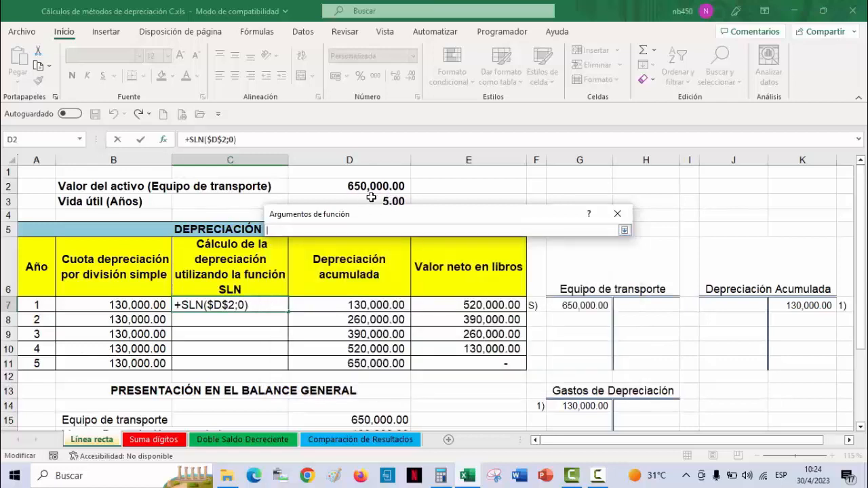
left_click(372, 197)
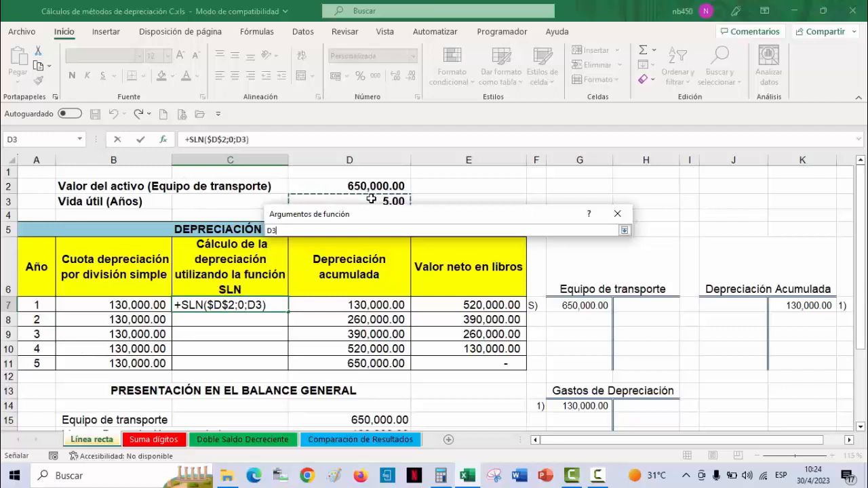
key("F4")
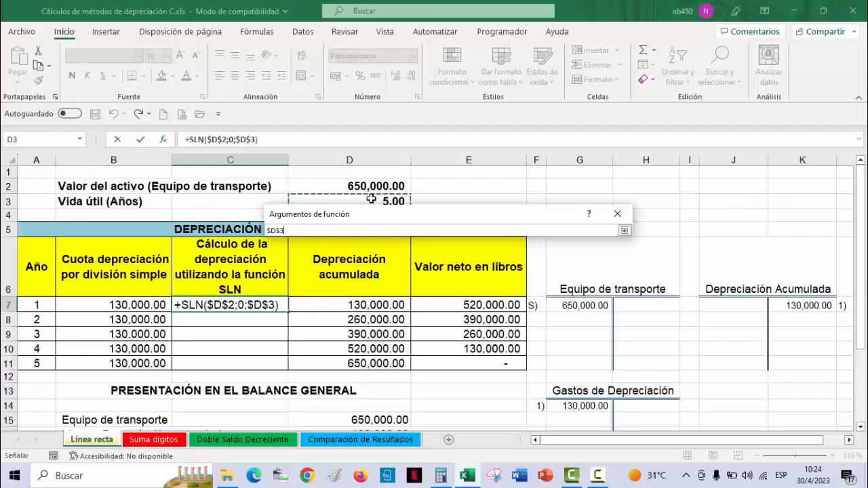
key("Return")
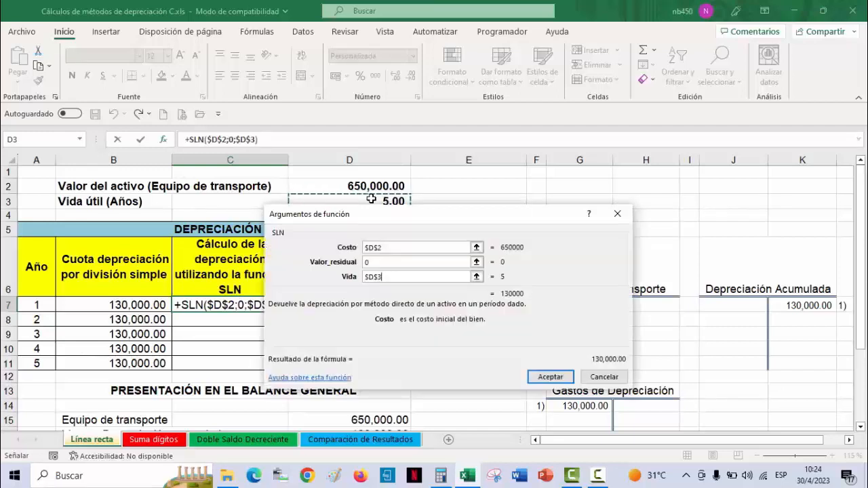
left_click(548, 377)
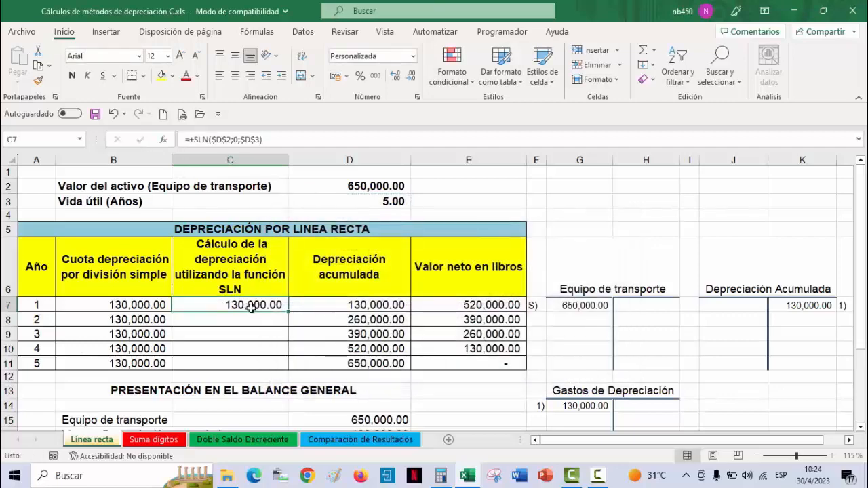
double_click(288, 312)
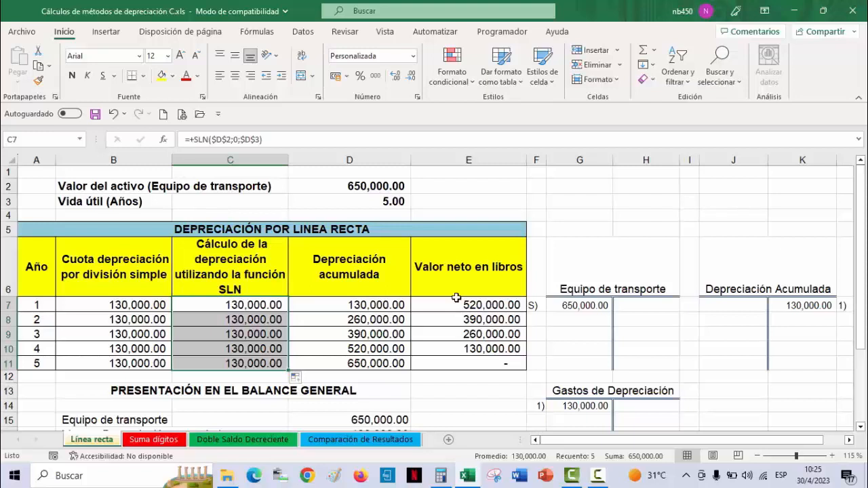
Examine the year 5 net book value and the entries in the Equipo de transporte, Gastos de Depreciación and Depreciación Acumulada T-accounts.
left_click(485, 362)
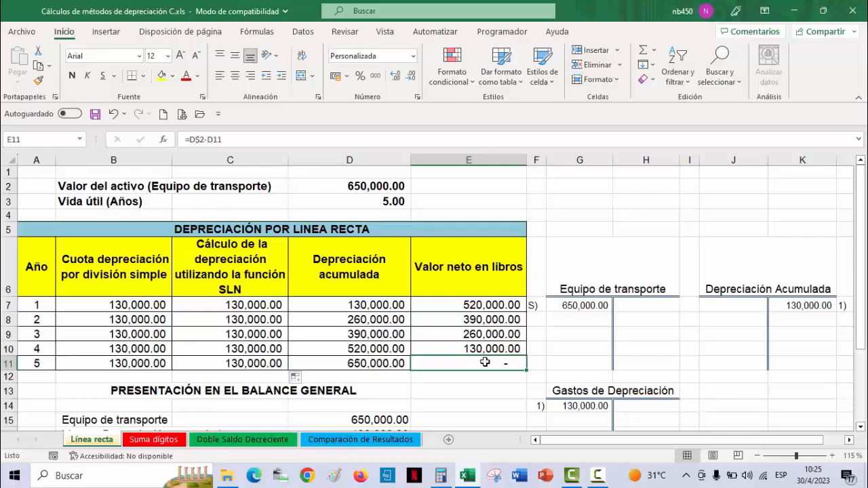
scroll(749, 247, "down", 1)
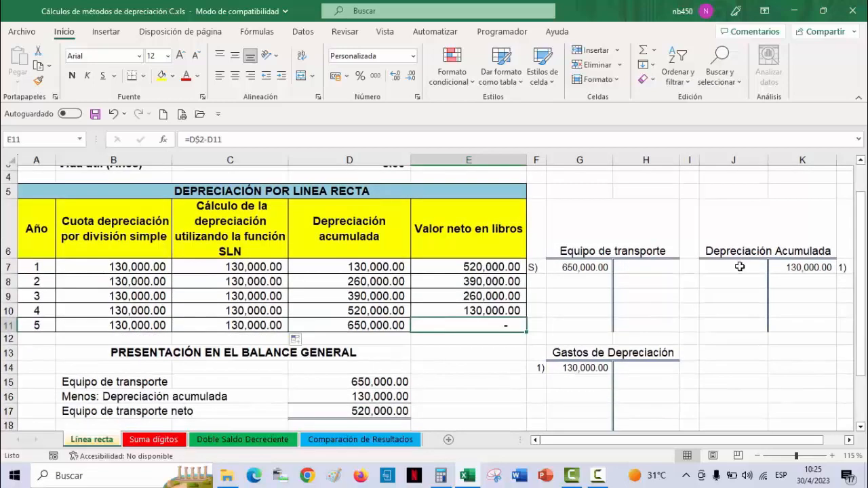
left_click(566, 266)
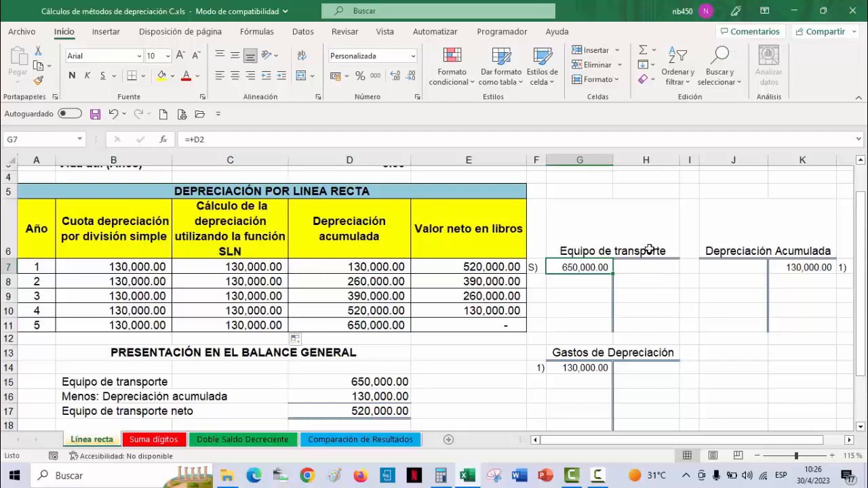
left_click(573, 371)
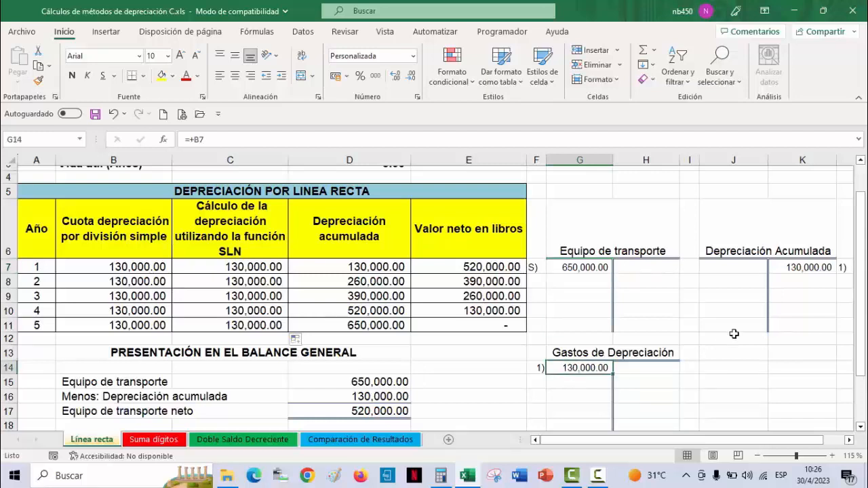
left_click(801, 267)
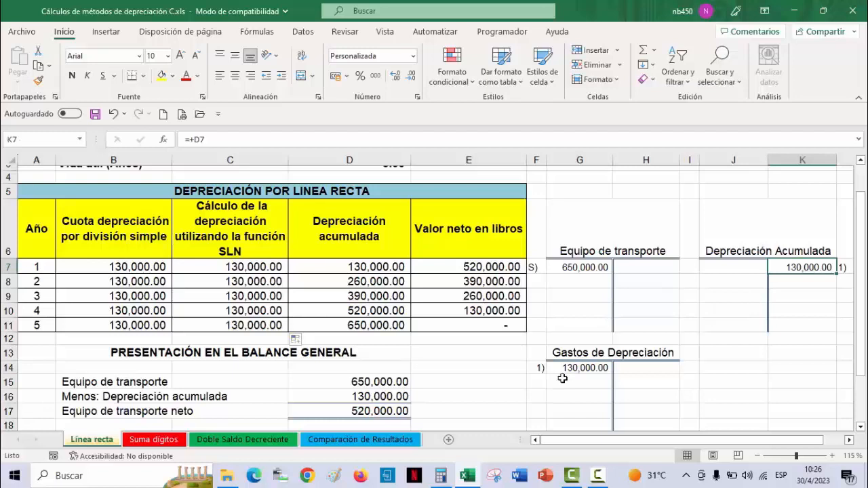
Add the entry label "2)" in F15 beside the Gastos de Depreciación account and align it right.
left_click(537, 384)
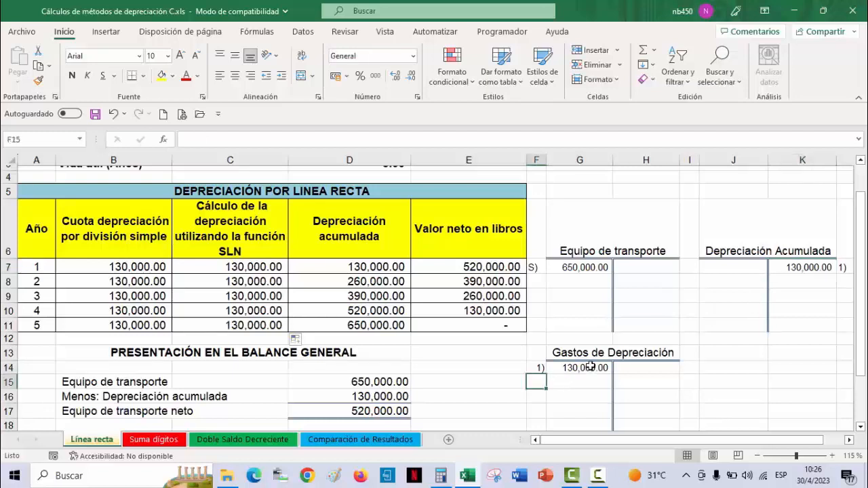
type("2")
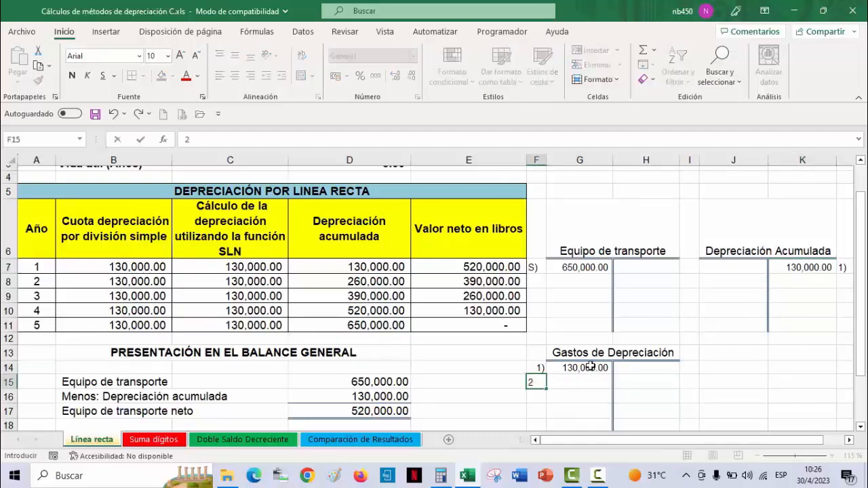
type(")")
key("Return")
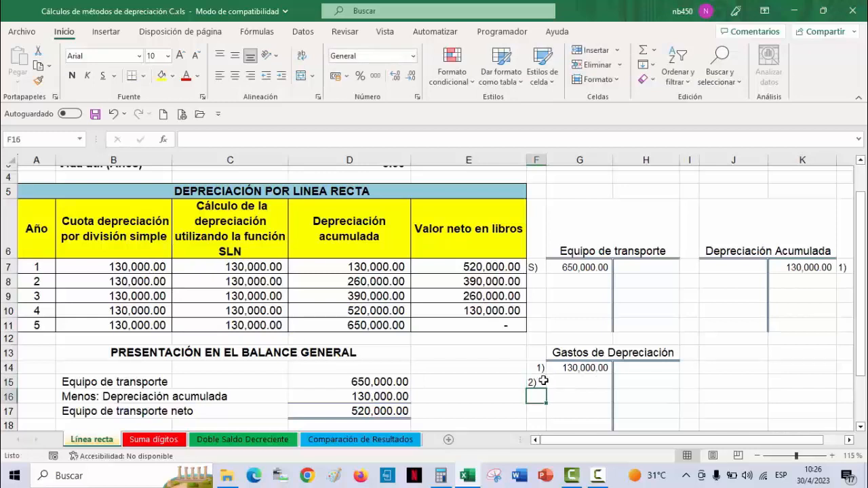
left_click_drag(533, 389, 533, 387)
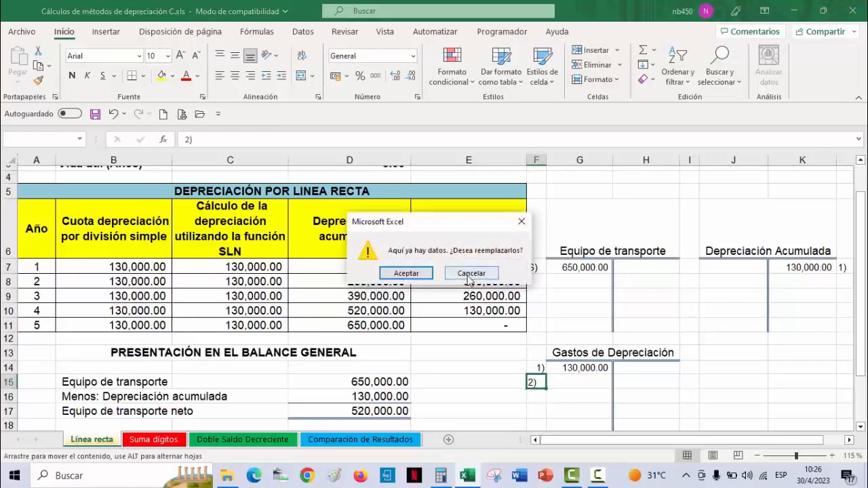
left_click(406, 272)
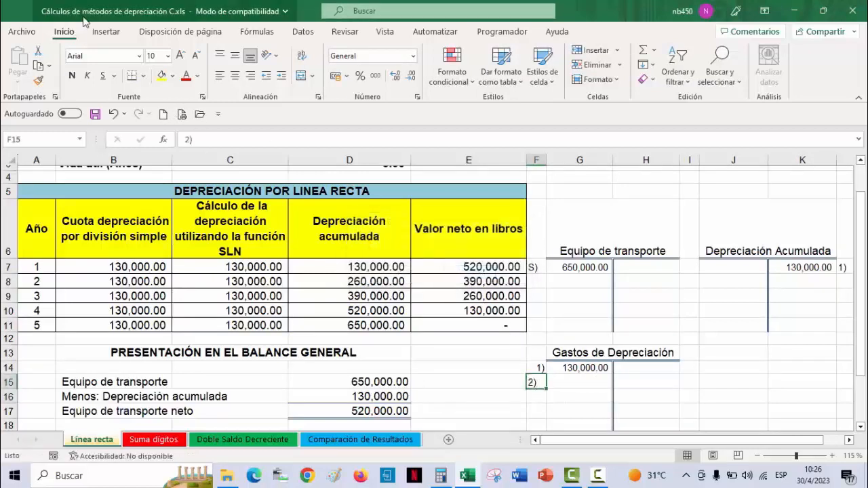
left_click(250, 75)
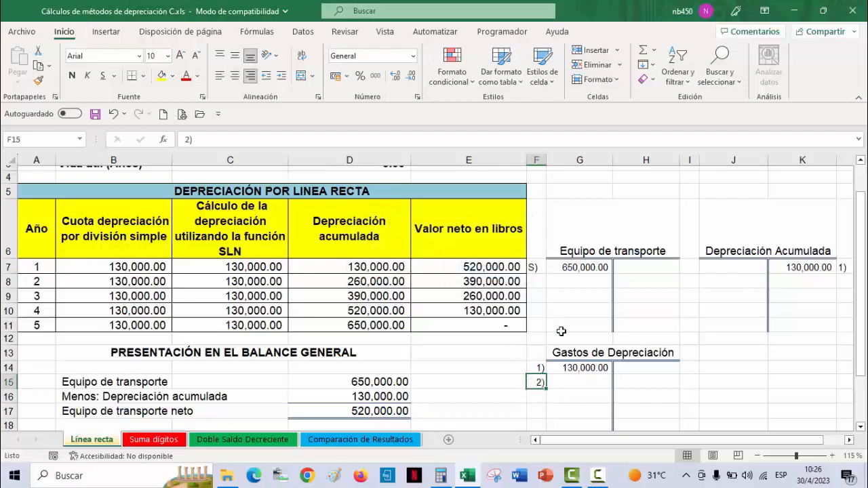
Enter 130000 in G15 of the Gastos de Depreciación account and format it as Número with two decimals, thousands separator and red negatives without a minus sign.
left_click(580, 377)
type("130000")
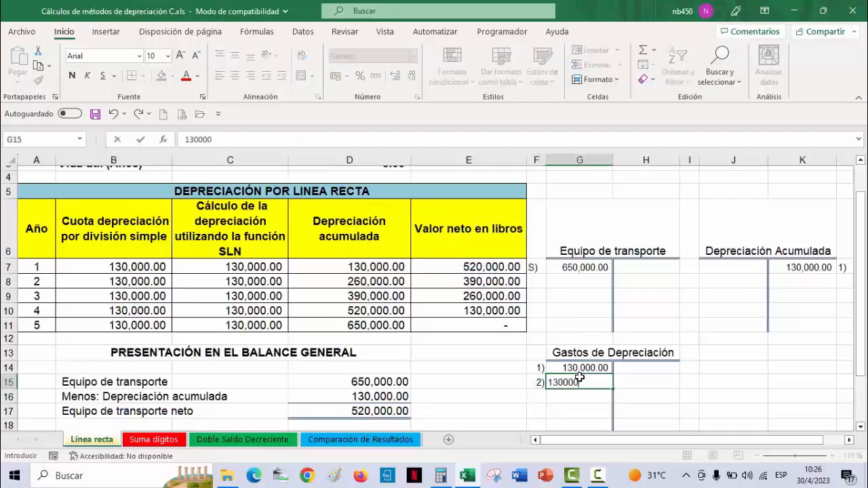
key("Return")
left_click(587, 367)
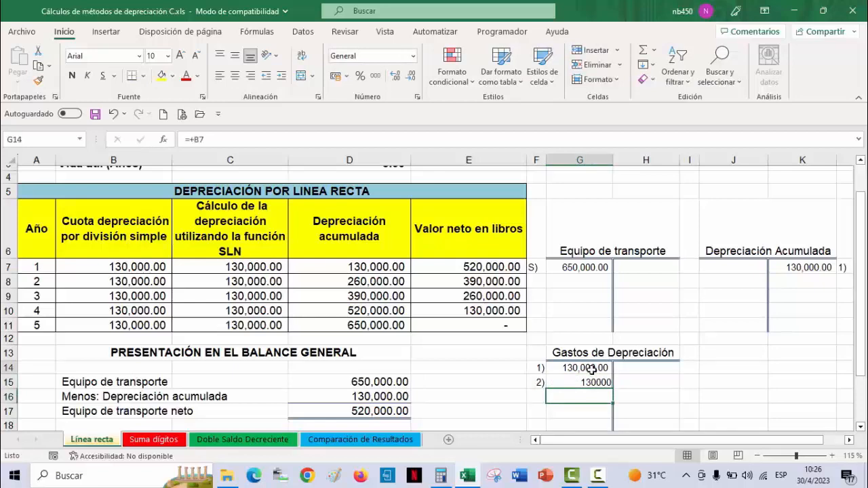
left_click(587, 383)
key("ctrl+1")
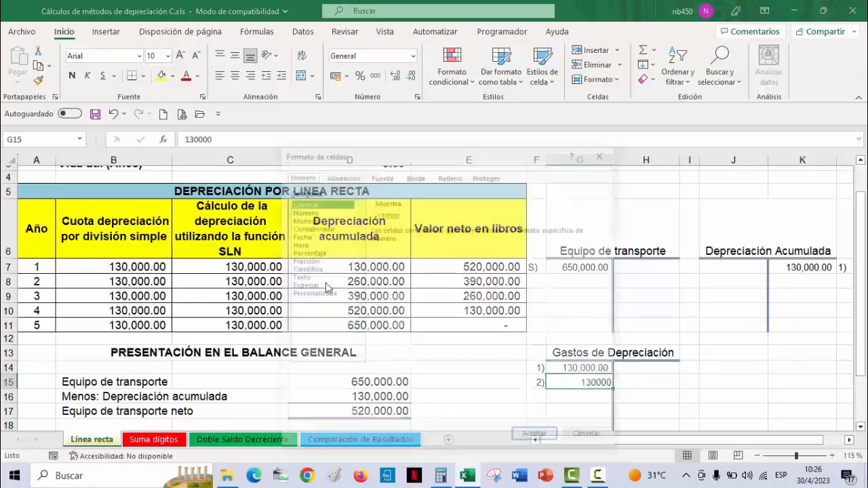
left_click(307, 211)
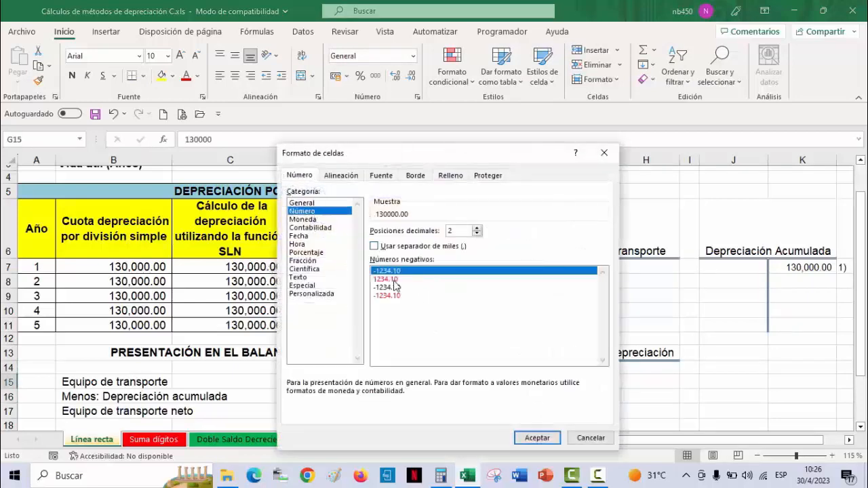
left_click(391, 279)
left_click(374, 246)
left_click(537, 438)
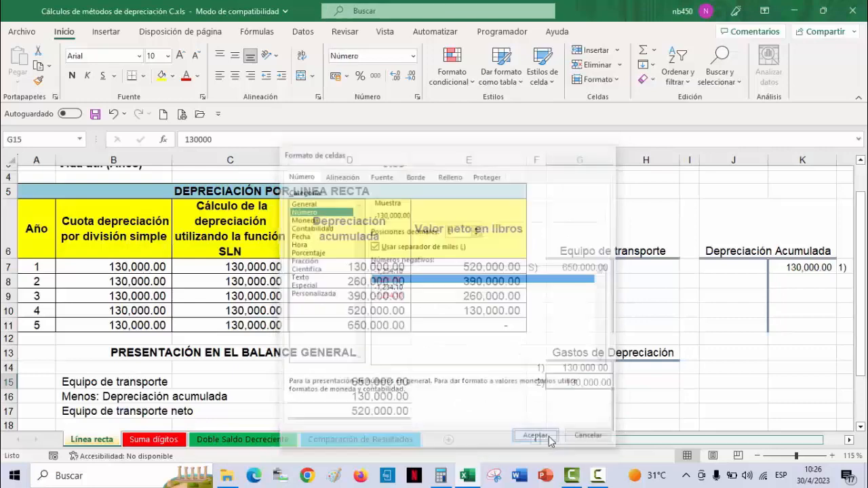
Enter 260000 in K8 of the Depreciación Acumulada account and format it as Número with two decimals and a thousands separator.
left_click(809, 277)
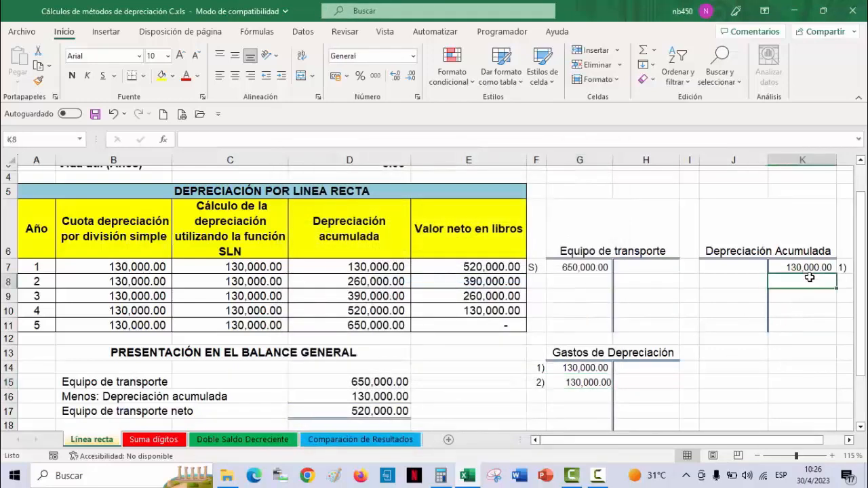
type("26000")
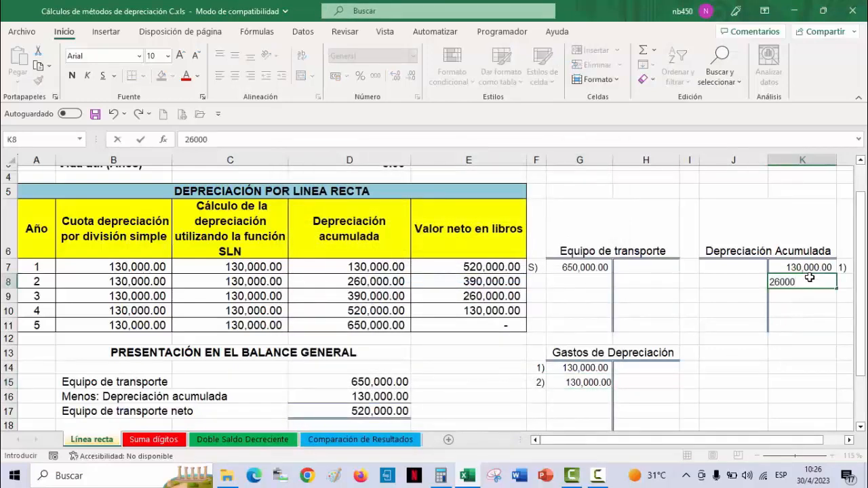
type("0")
key("Return")
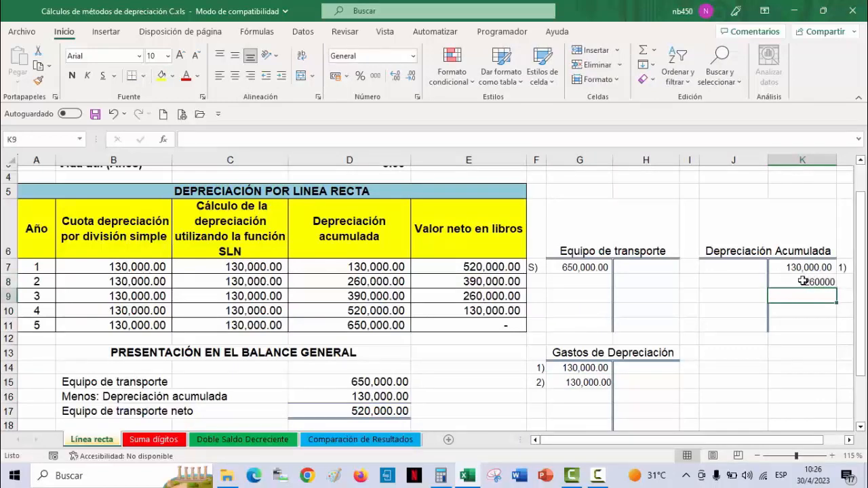
left_click(802, 280)
key("ctrl+1")
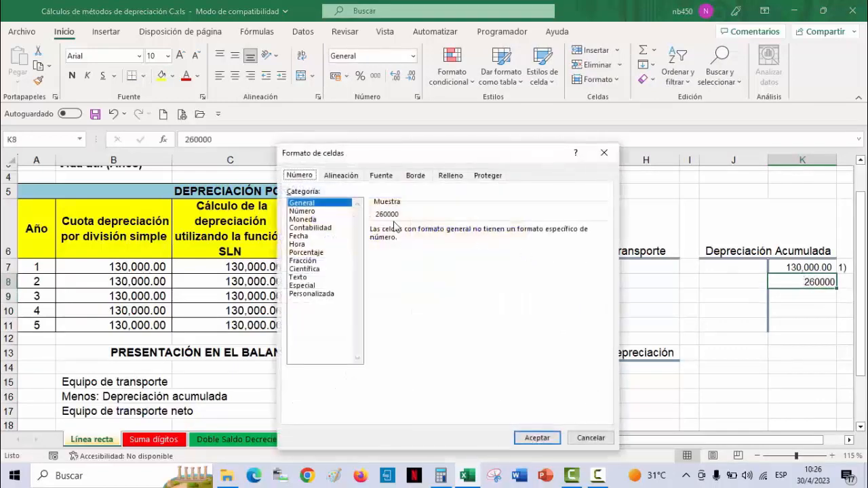
left_click(302, 211)
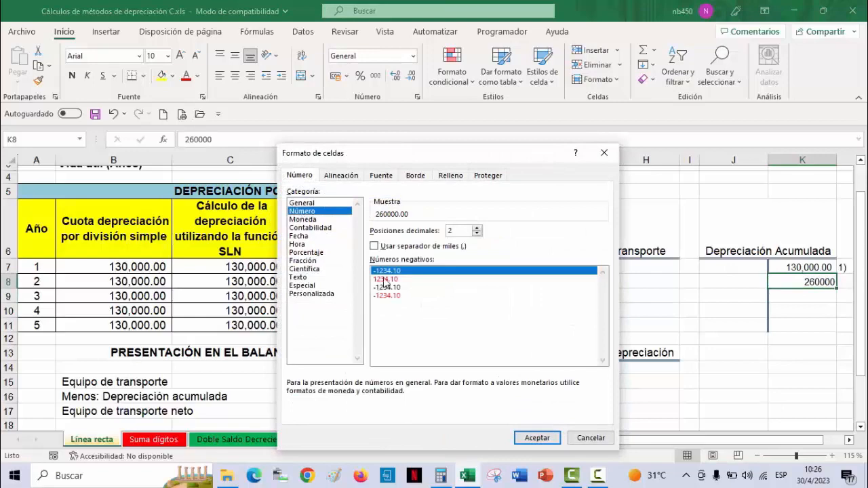
left_click(374, 246)
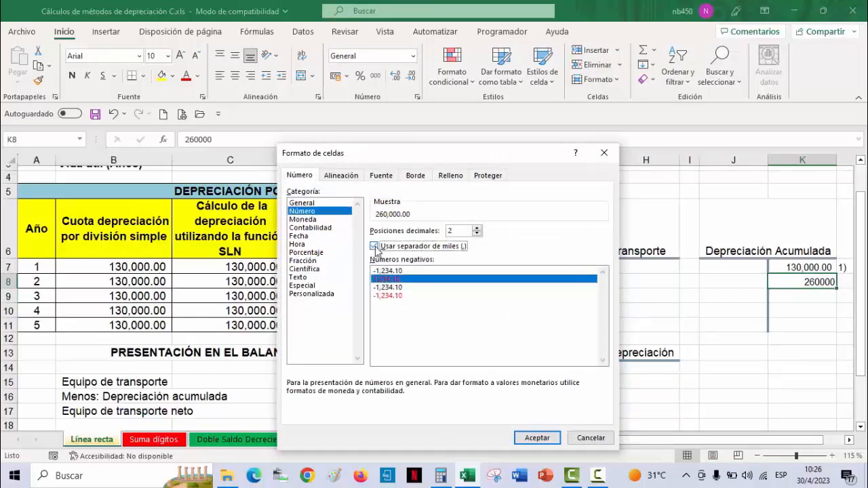
left_click(536, 438)
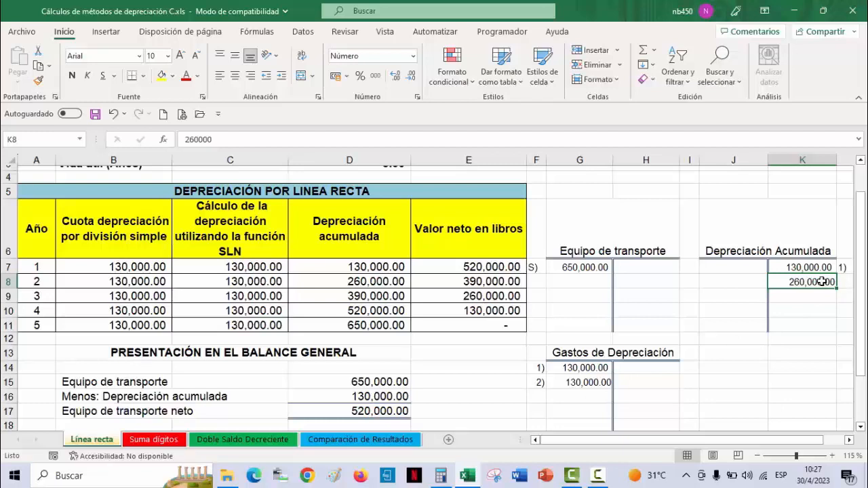
Examine the accumulated depreciation cells D8 and D11 and the FORMULATEXTO cells B19 and C19 that document the division and SLN formulas.
left_click(346, 280)
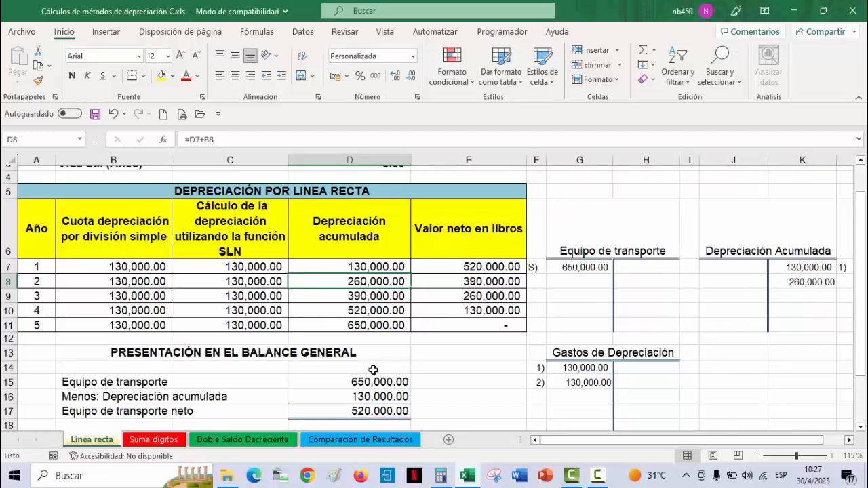
left_click(343, 330)
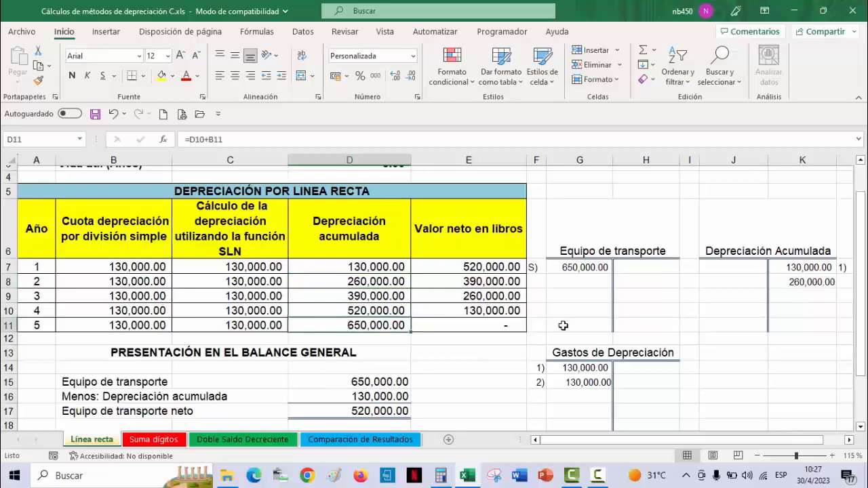
scroll(599, 323, "down", 1)
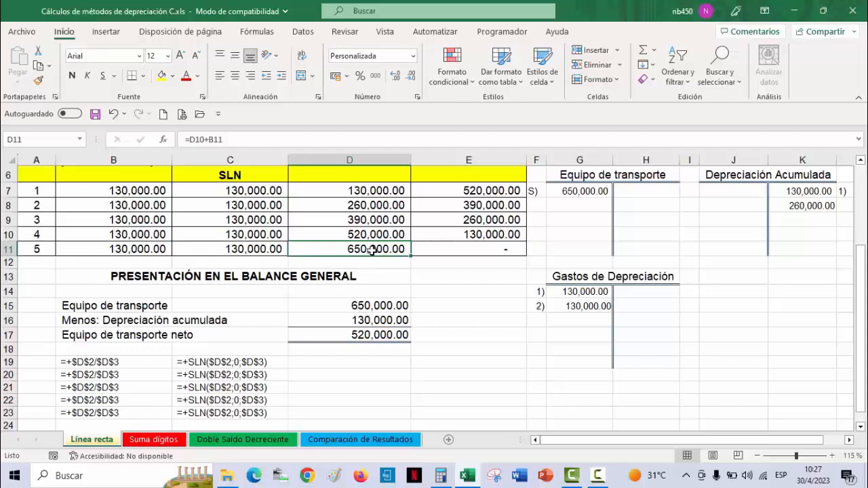
scroll(203, 323, "down", 1)
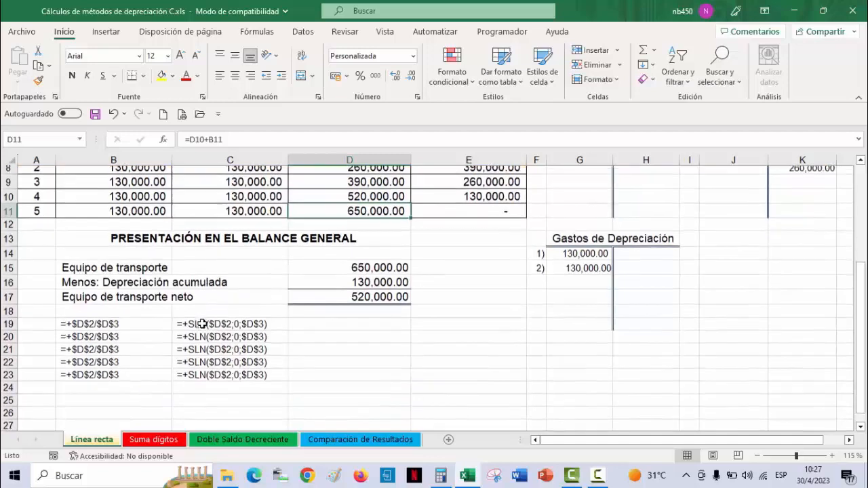
scroll(203, 324, "down", 1)
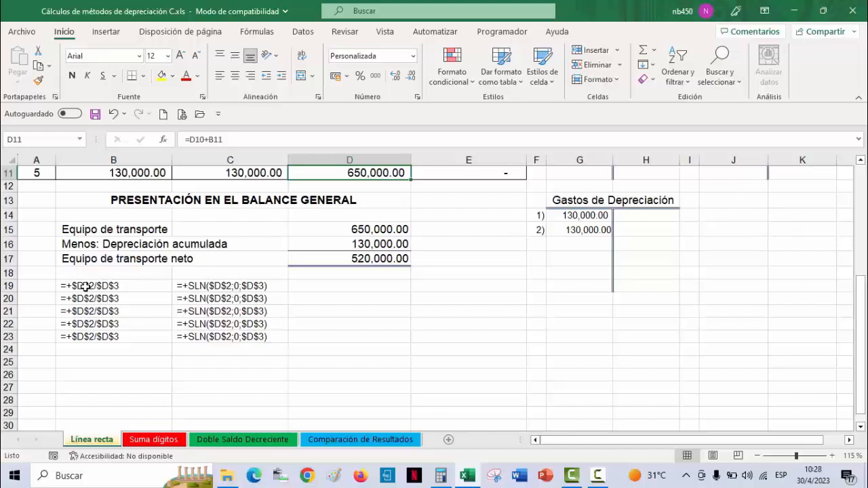
double_click(85, 285)
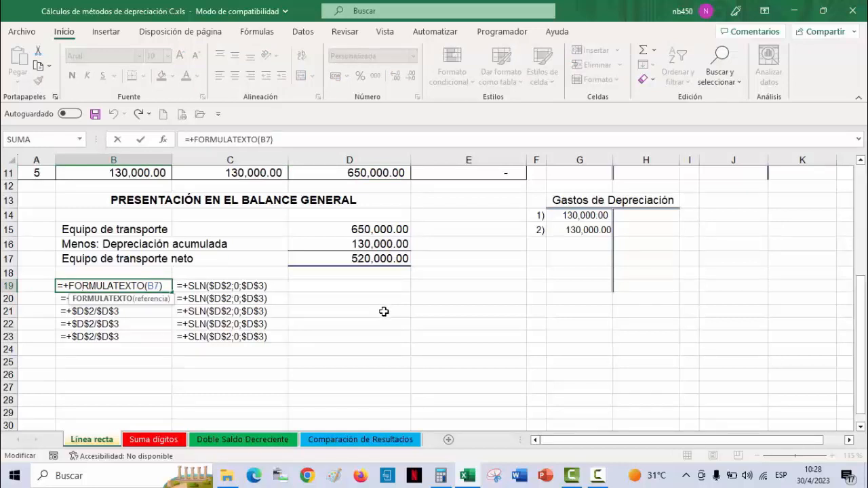
key("Escape")
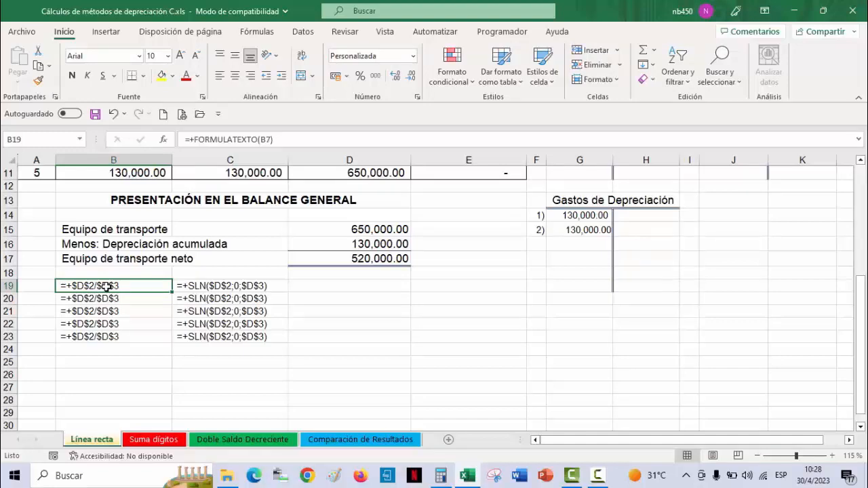
scroll(107, 285, "up", 2)
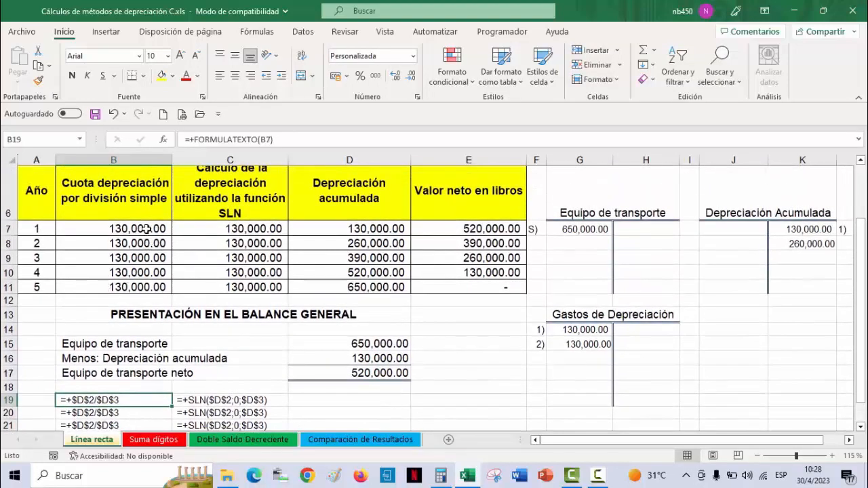
scroll(145, 229, "down", 3)
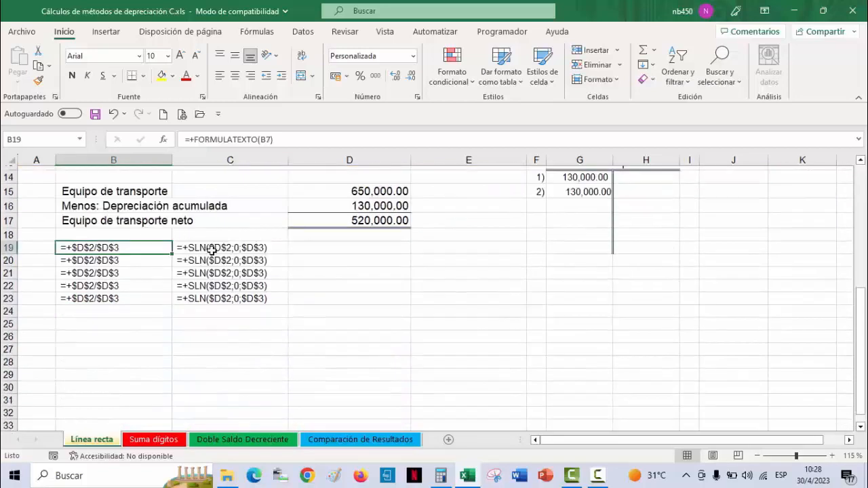
left_click(212, 250)
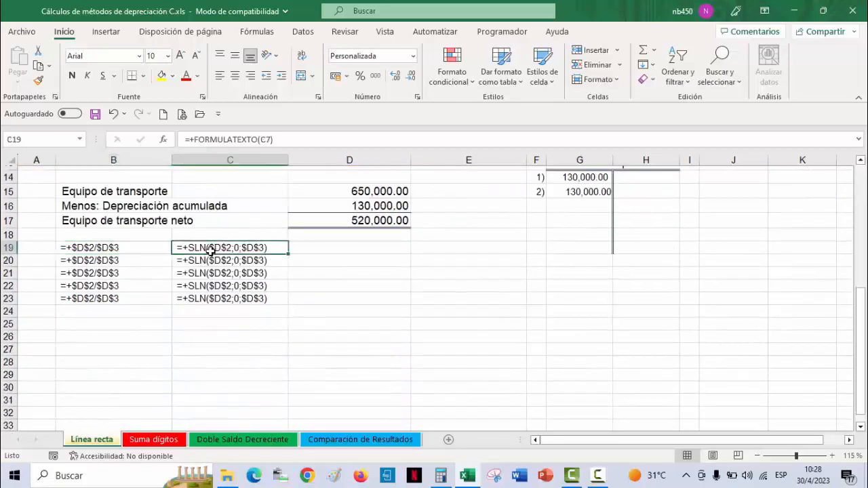
left_click(84, 252)
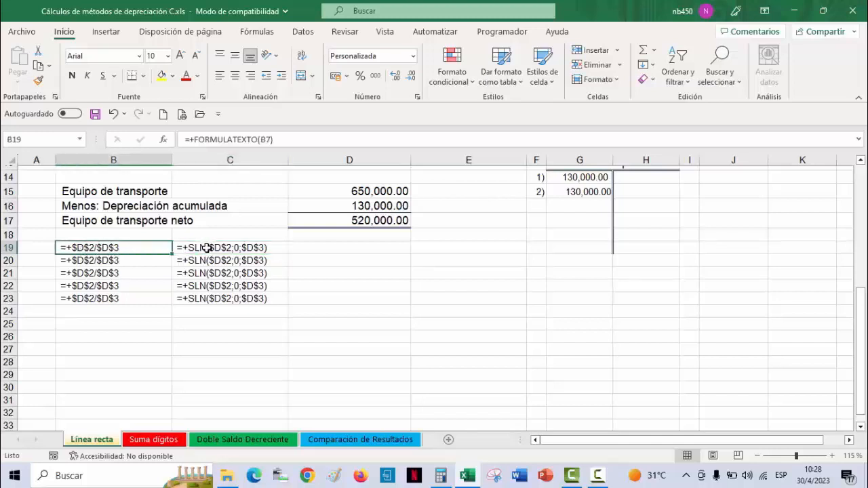
left_click(207, 248)
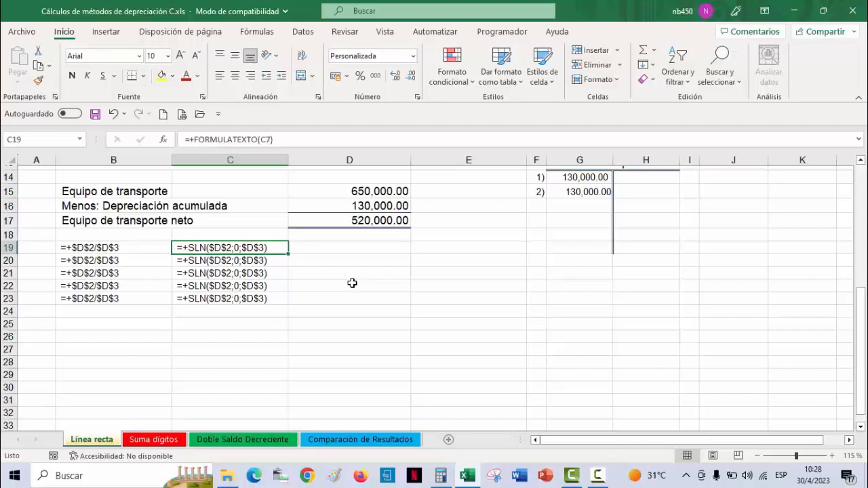
left_click(599, 477)
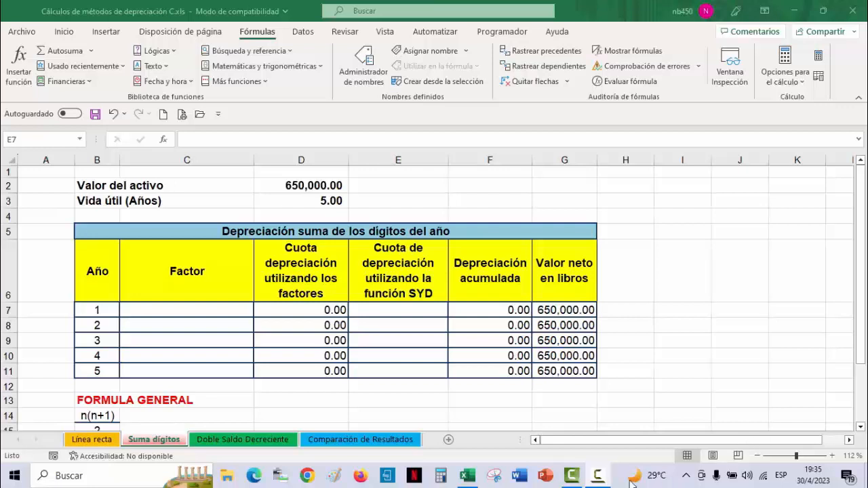
Enter the year 1 factor formula +($B$11-0)/(5*(5+1)/2) in C7 of the Suma dígitos sheet.
left_click(148, 310)
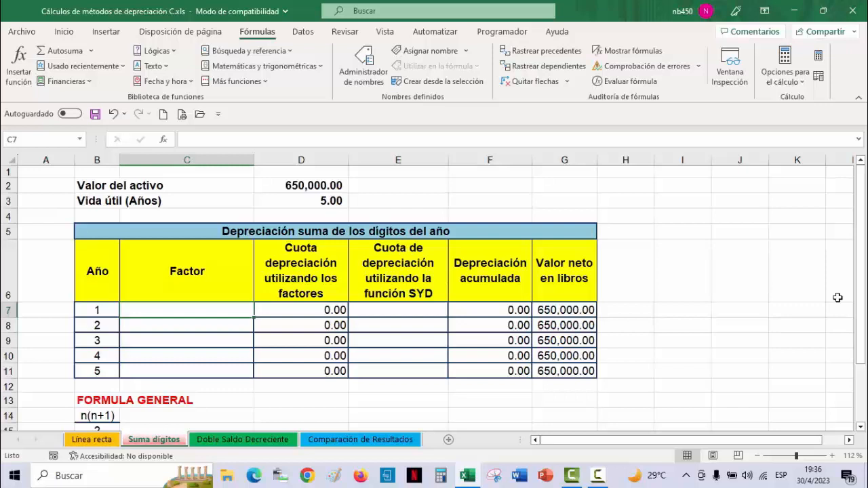
type("+")
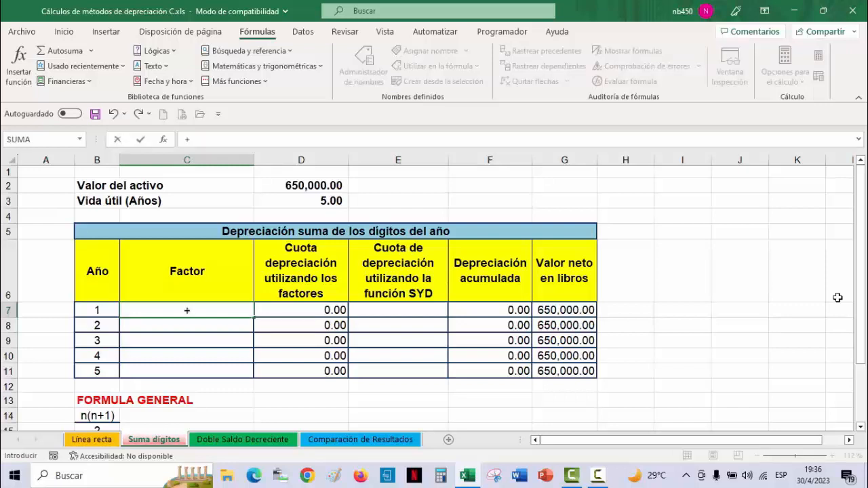
type("(")
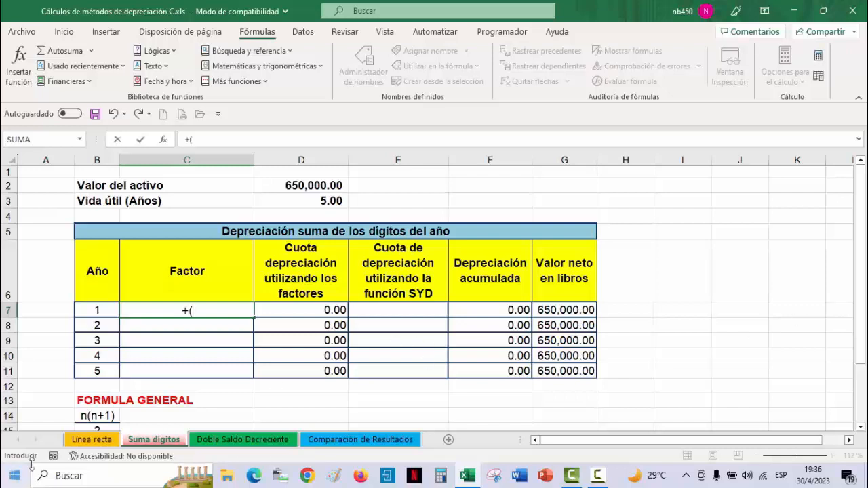
left_click(94, 371)
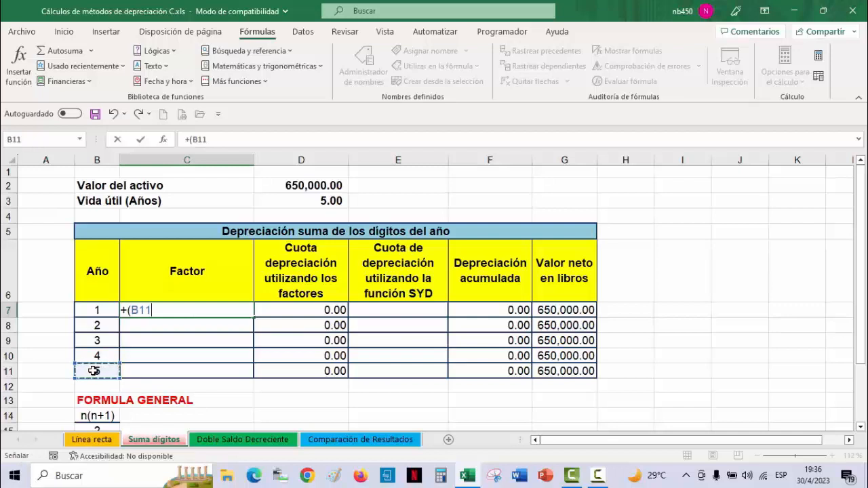
key("F4")
type("-0")
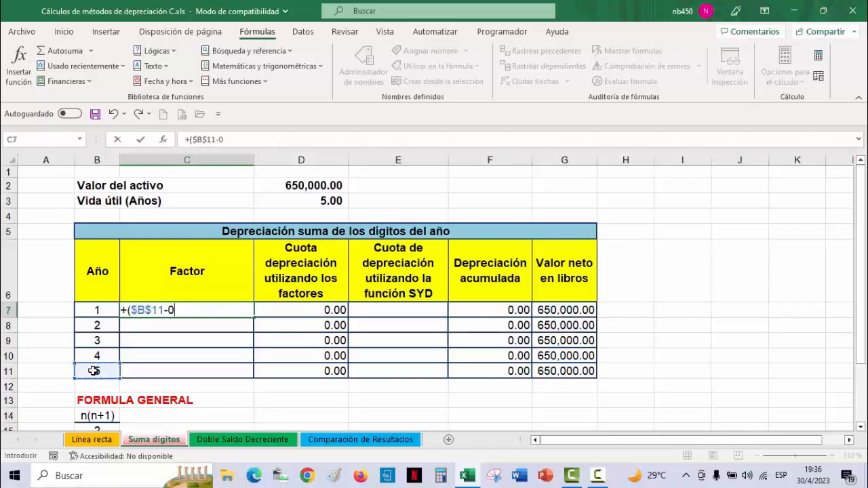
type(")")
type("/(5*(5+1")
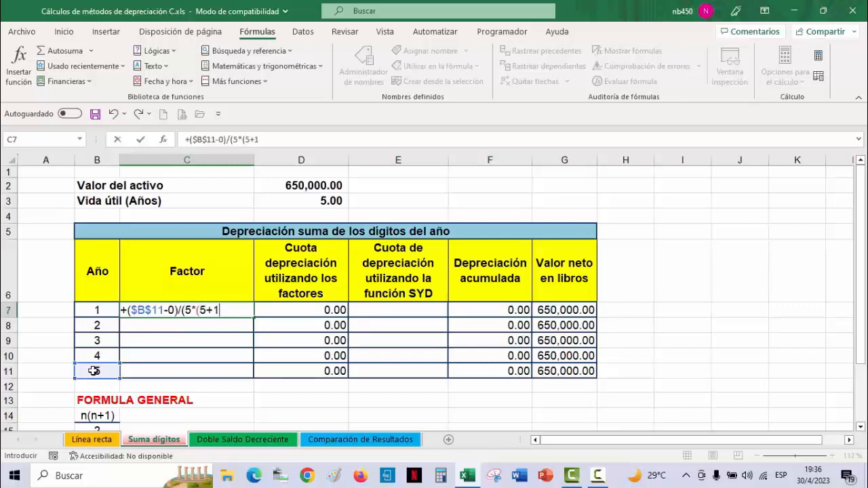
type(")/2)")
key("Return")
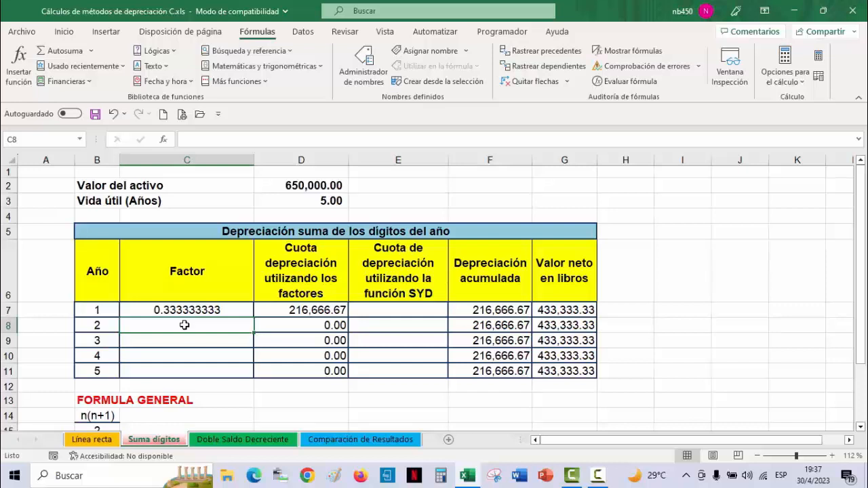
Enter the year 2 factor formula +($B$11-B7)/(5*(5+1)/2) in C8 and fill it down to C11.
type("+(")
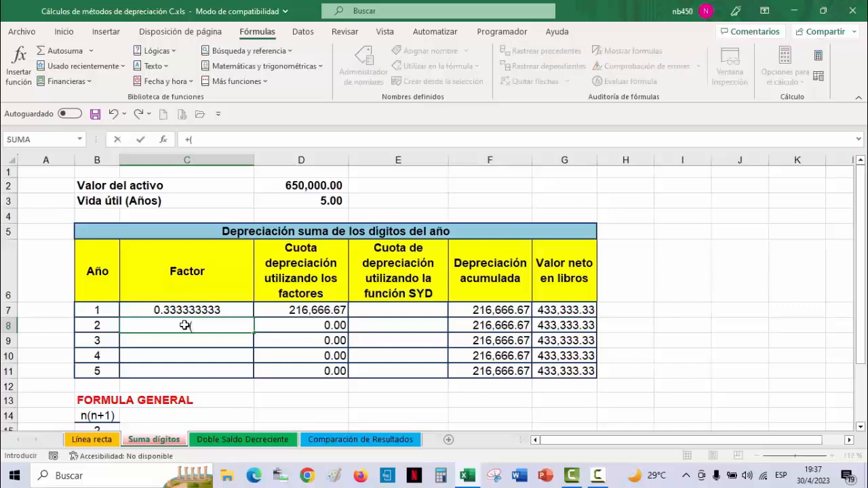
left_click(107, 372)
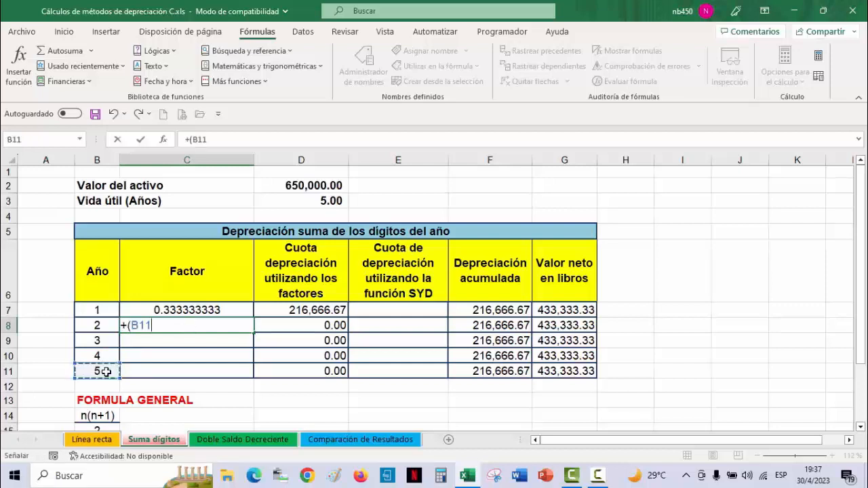
key("F4")
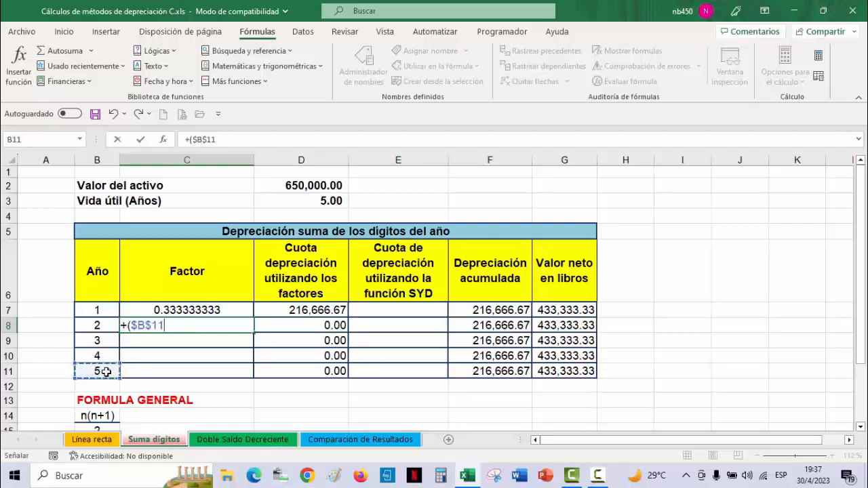
type("-")
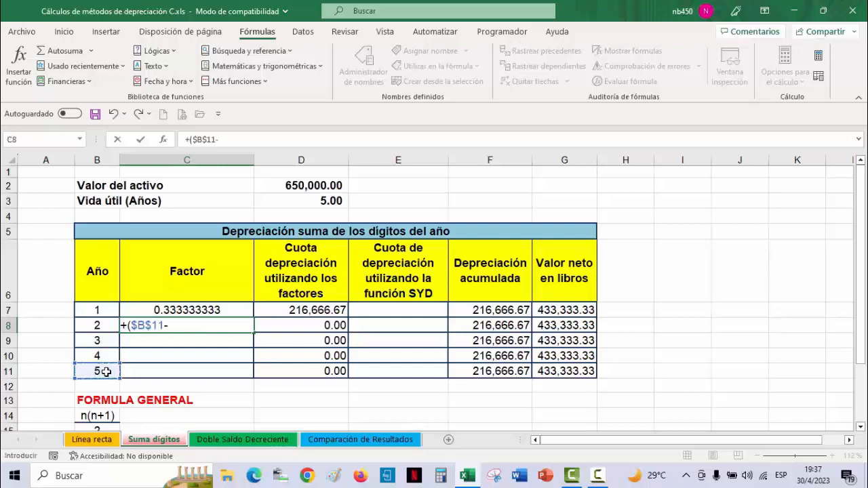
left_click(97, 309)
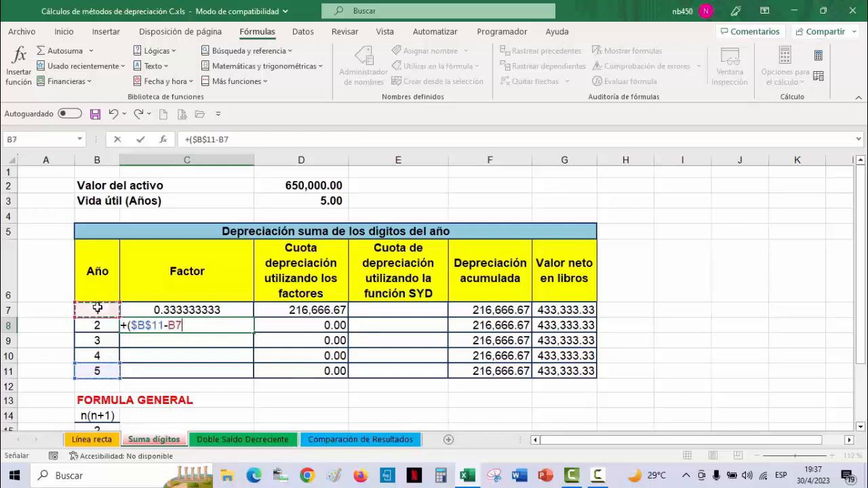
type(")/")
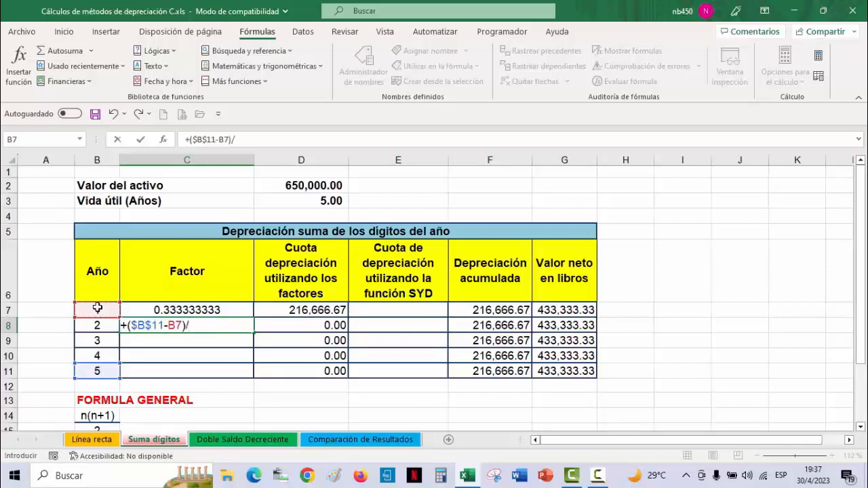
type("(5*(5+1")
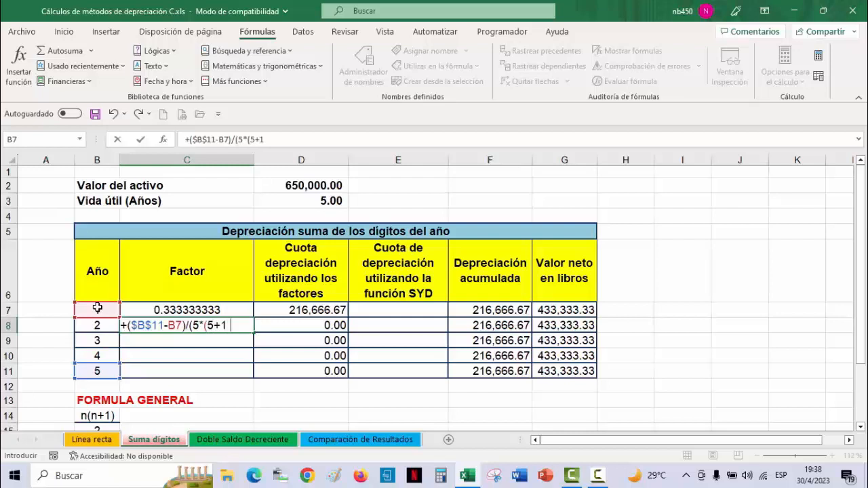
type(")/2)")
key("Return")
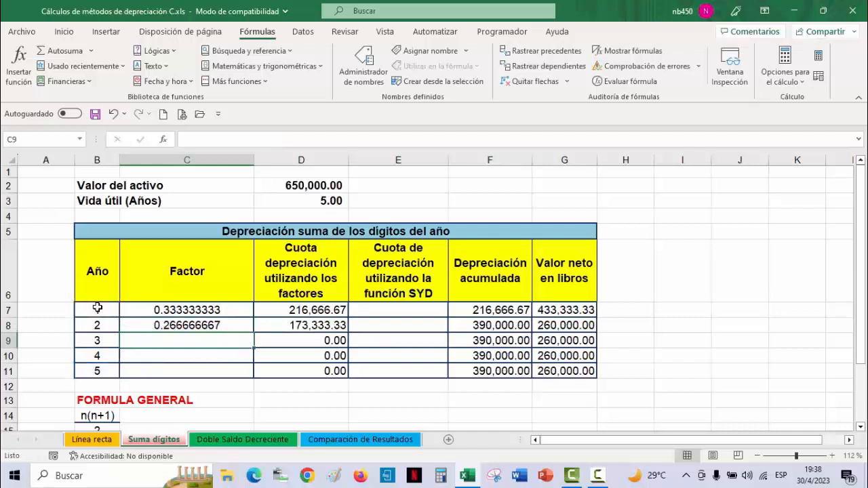
left_click(204, 326)
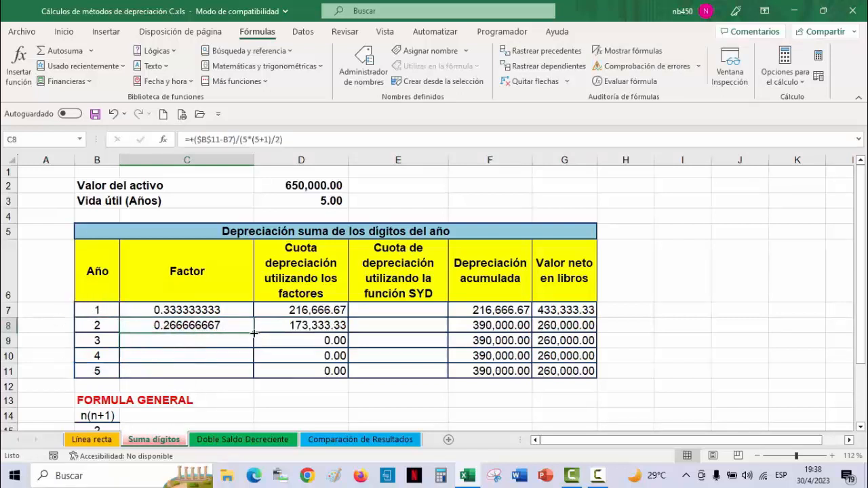
left_click_drag(253, 333, 254, 377)
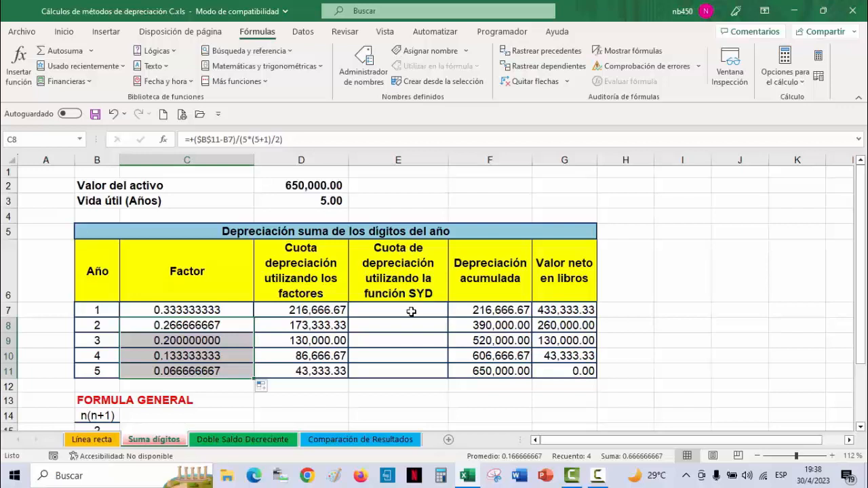
Start a SYD function in E7 and set its Costo argument to the absolute reference $D$2.
left_click(410, 311)
type("+")
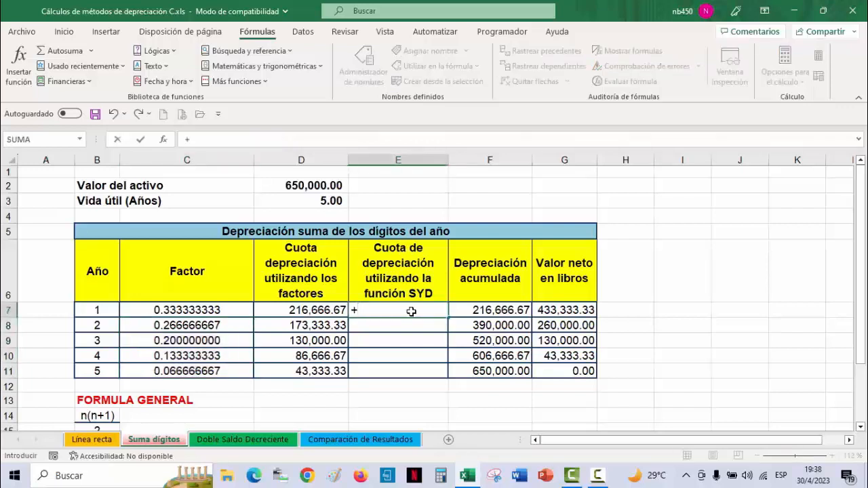
type("s")
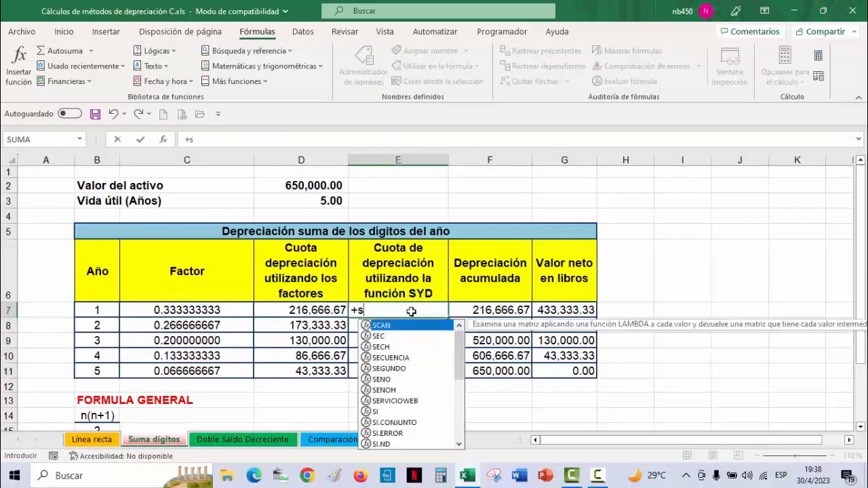
type("Yd")
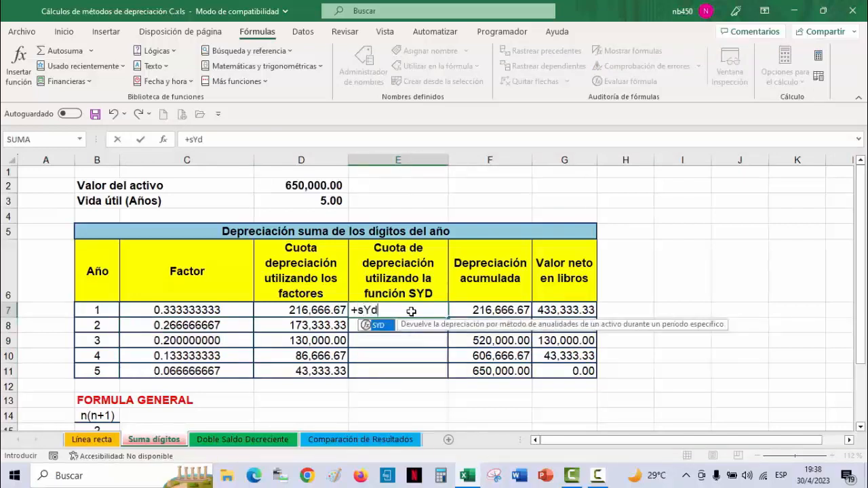
type("(")
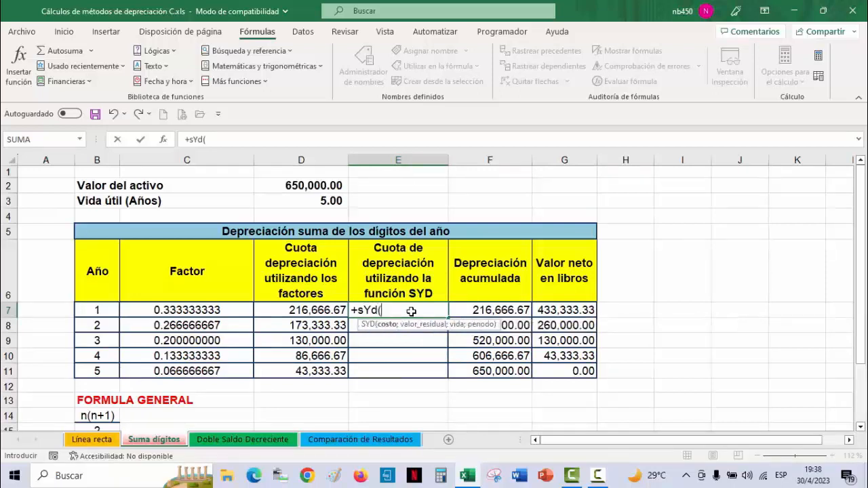
left_click(163, 140)
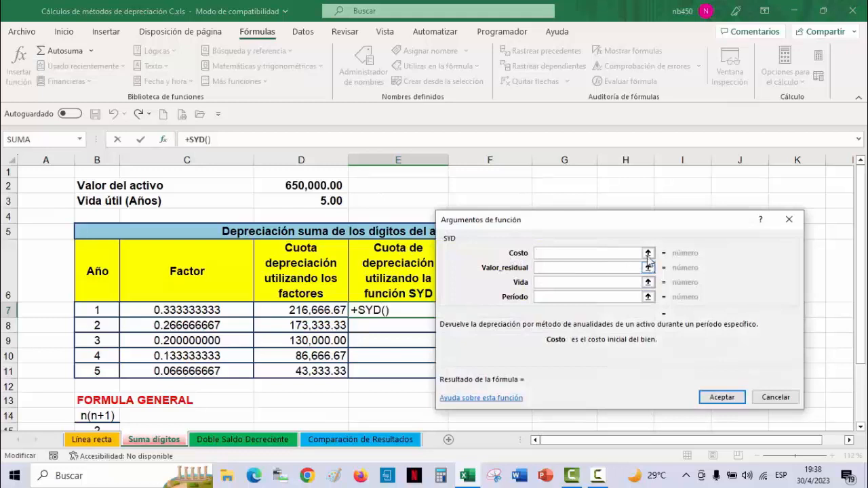
left_click(648, 264)
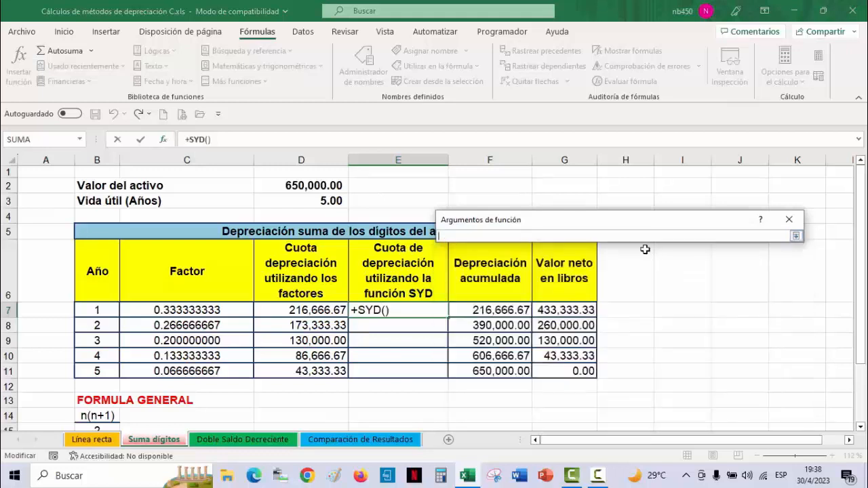
left_click(293, 183)
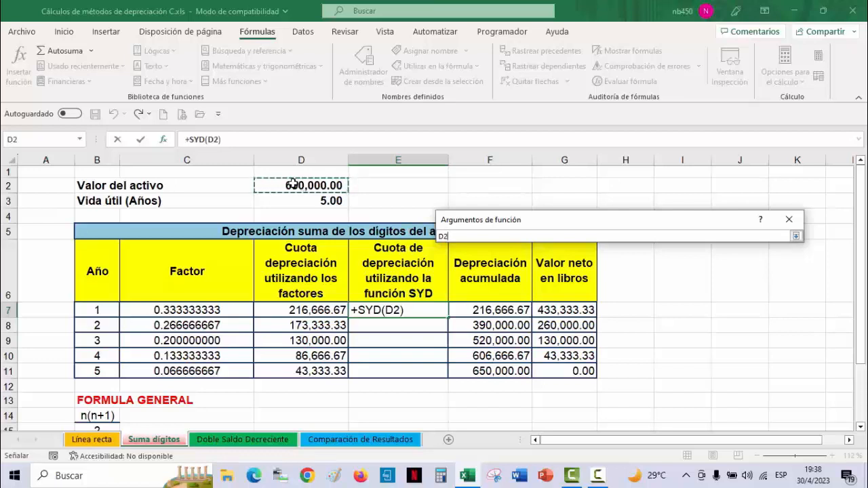
key("F4")
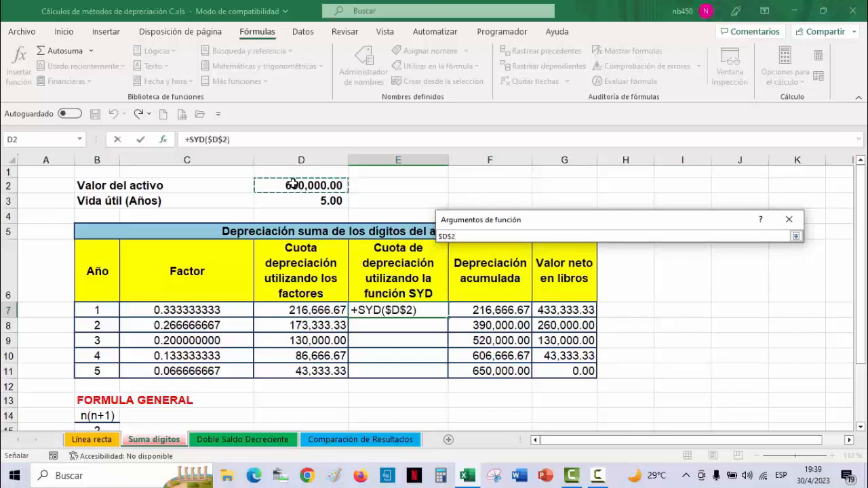
left_click(796, 236)
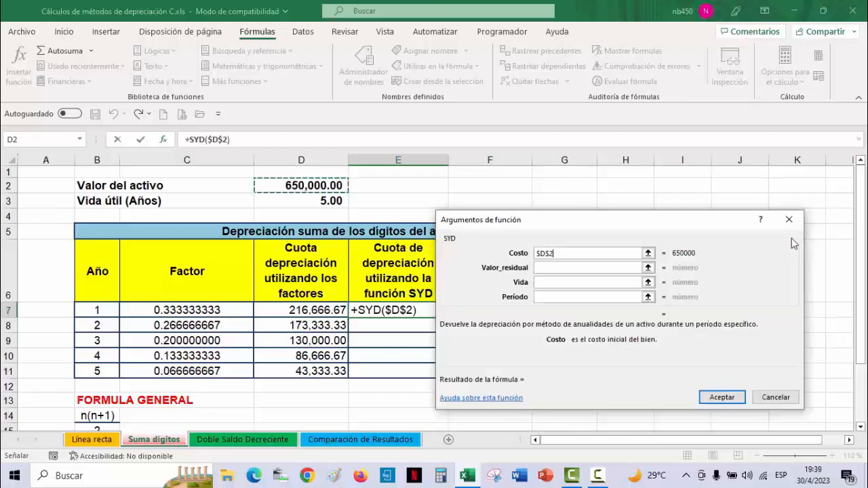
Set the SYD function's Valor_residual to 0 and its Vida to the absolute reference $D$3.
left_click(563, 268)
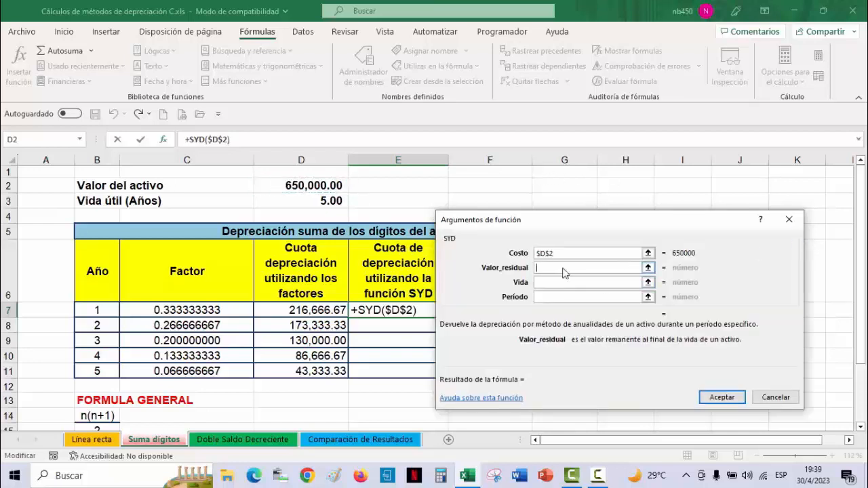
type("0")
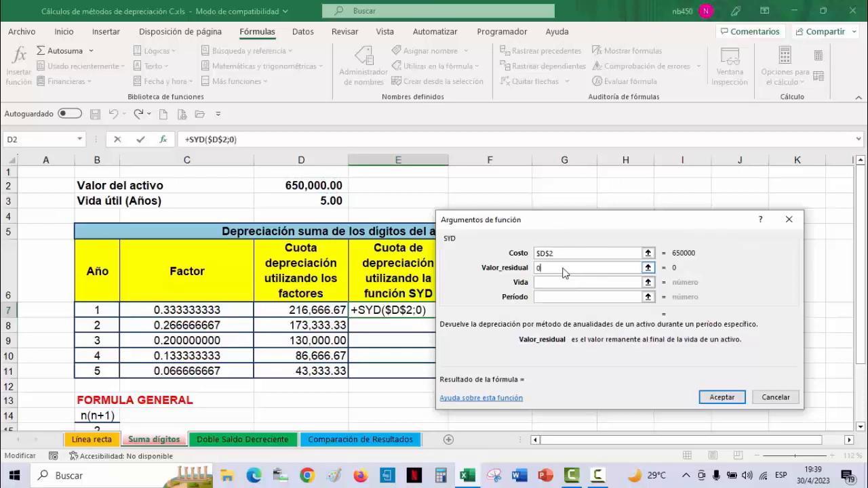
left_click(649, 283)
left_click(285, 202)
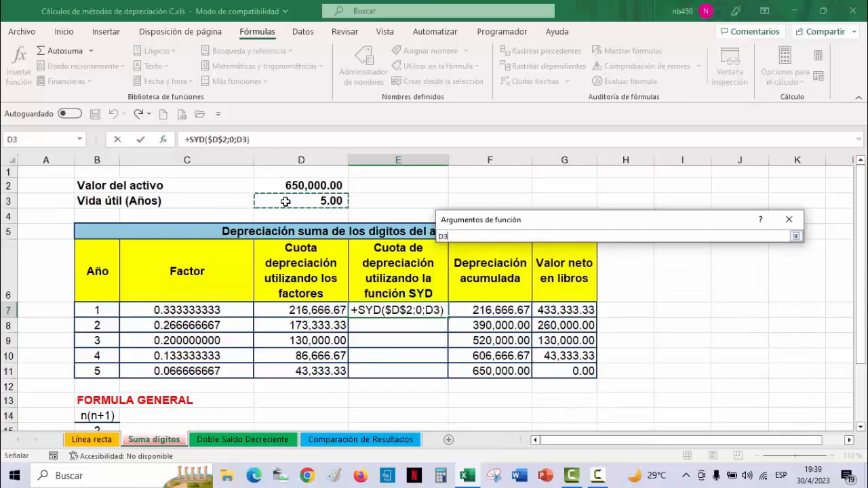
key("F4")
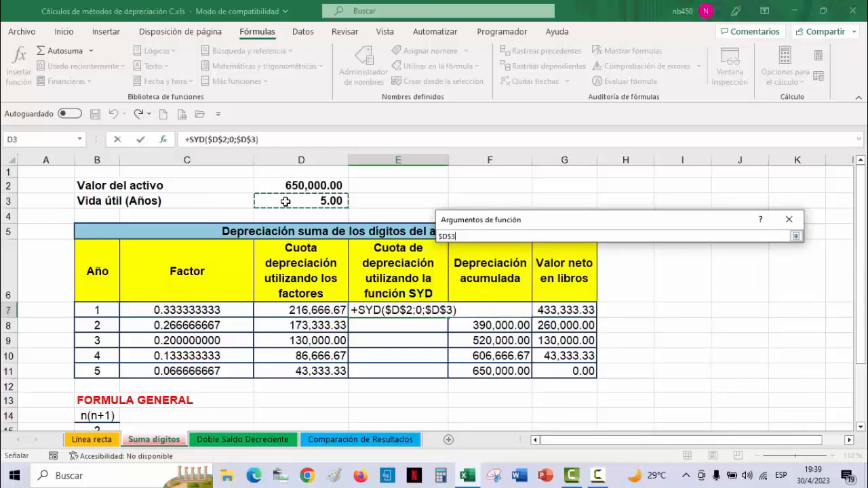
left_click(797, 234)
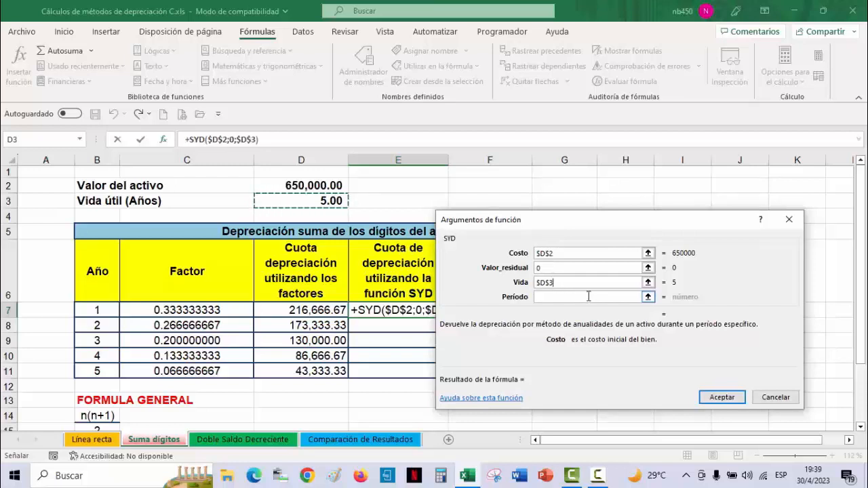
Set the SYD function's Período to B7 and accept the formula in E7.
left_click(648, 297)
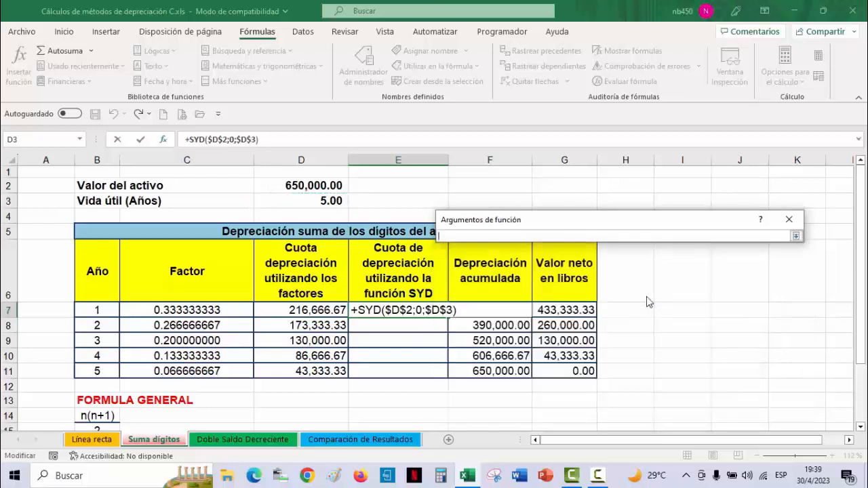
left_click(97, 310)
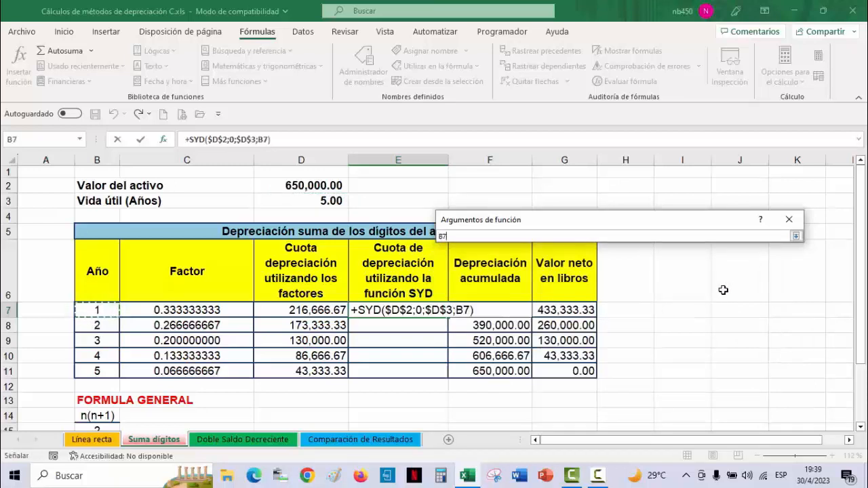
left_click(795, 235)
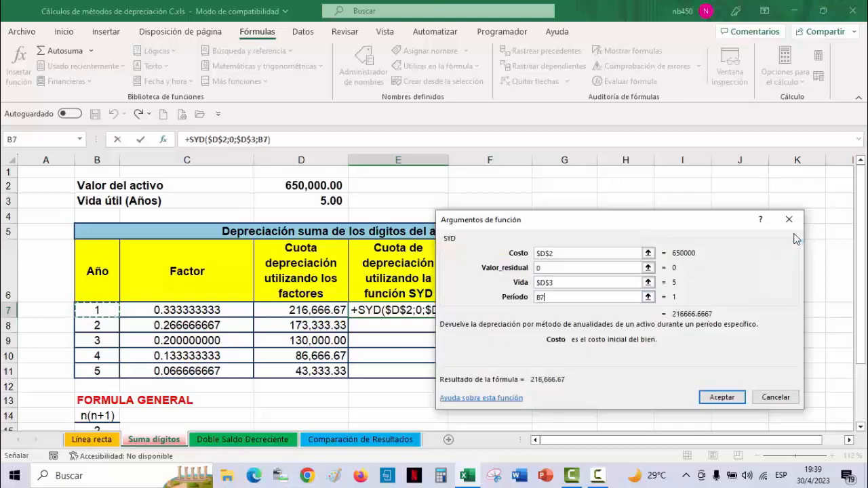
left_click(720, 397)
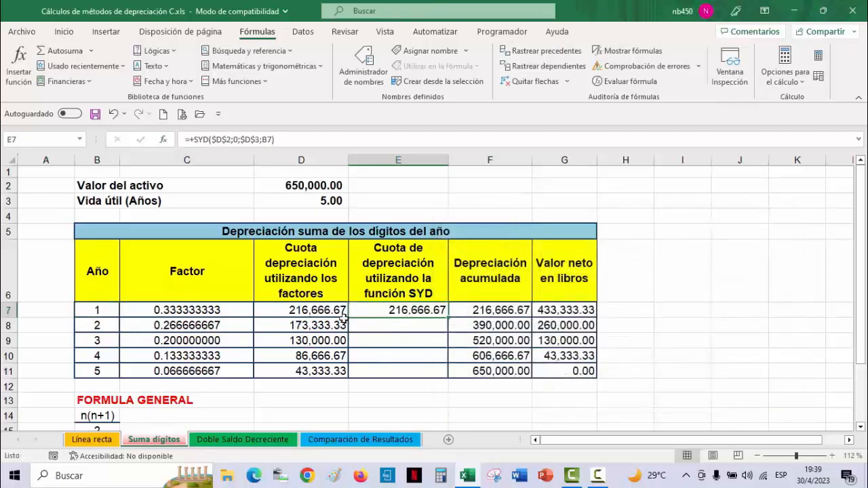
Check the year 1 formulas in D7, C7 and E7, and fill the SYD formula from E7 down to E11.
left_click(302, 311)
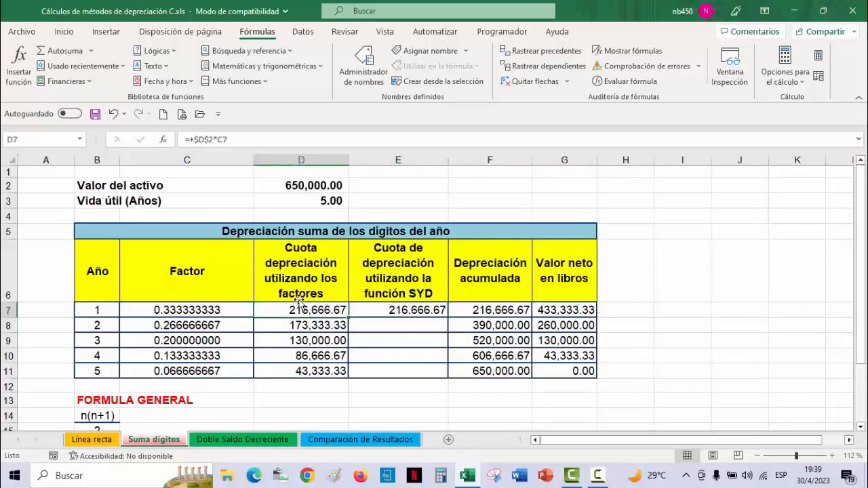
double_click(213, 309)
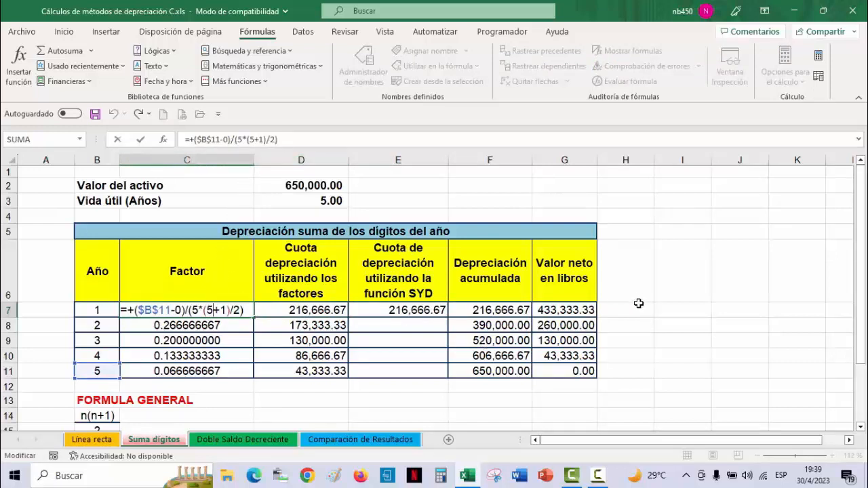
key("Escape")
left_click(427, 309)
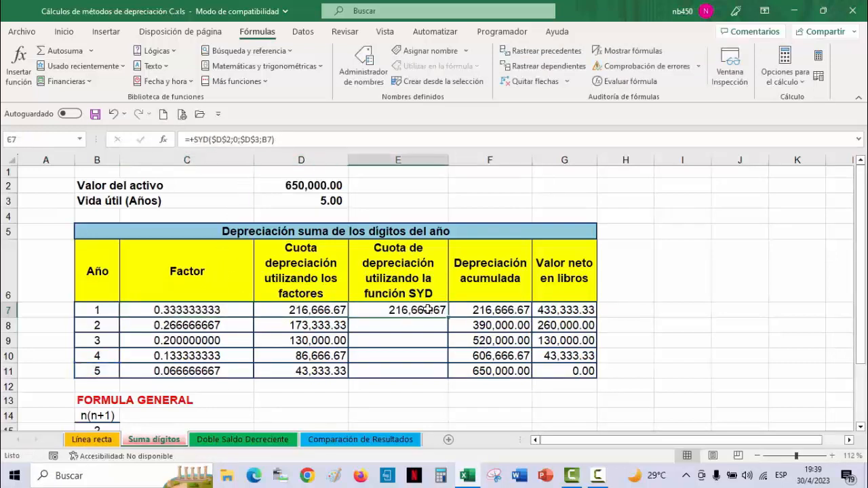
double_click(426, 309)
key("Escape")
double_click(450, 315)
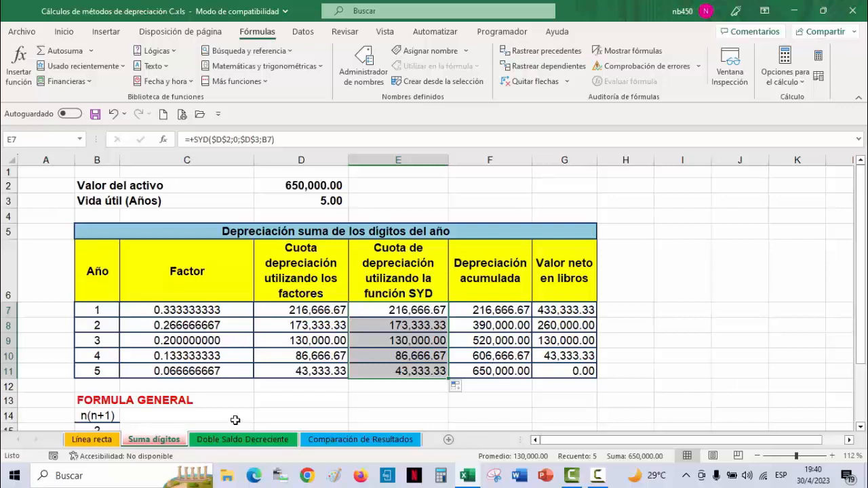
Check the year 1 factor in C7 and return to the Línea recta sheet to review the straight-line depreciation table.
left_click(219, 311)
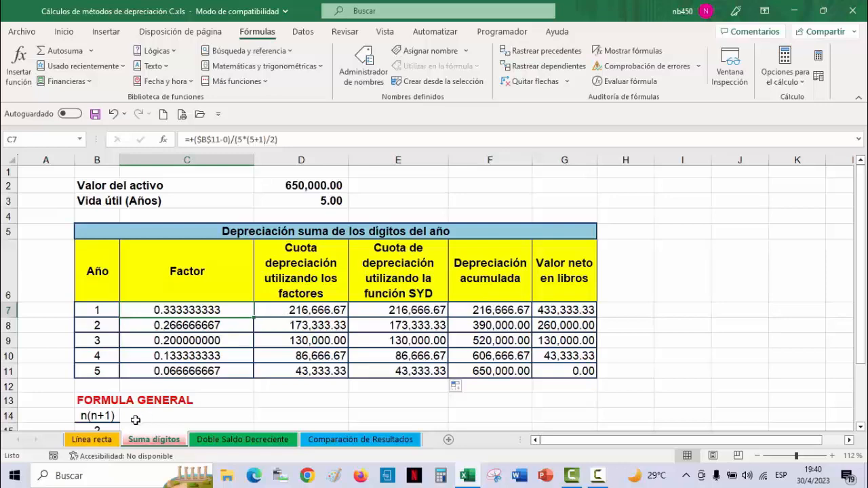
left_click(82, 442)
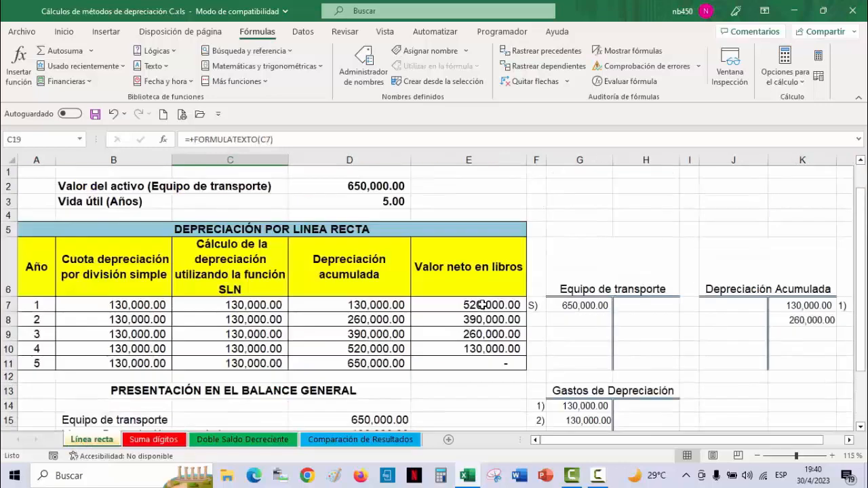
scroll(479, 312, "up", 4)
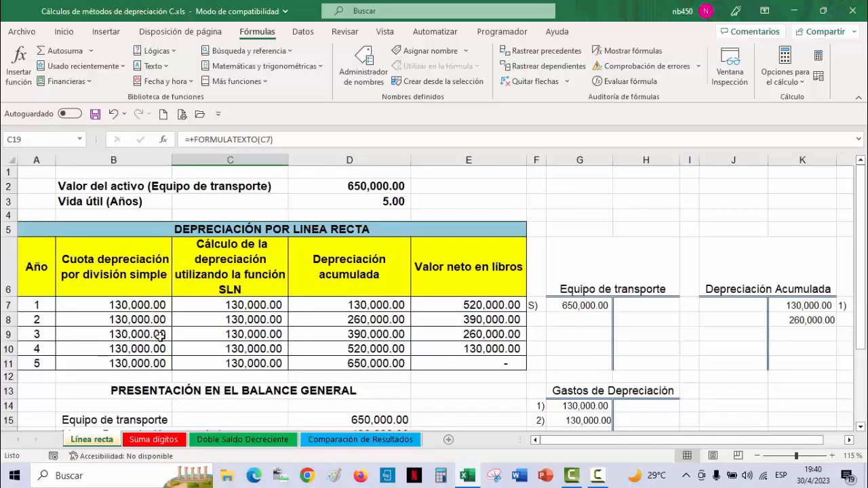
Compare the year 1 SYD depreciation in E7 of the Suma dígitos sheet with the Línea recta table.
left_click(153, 441)
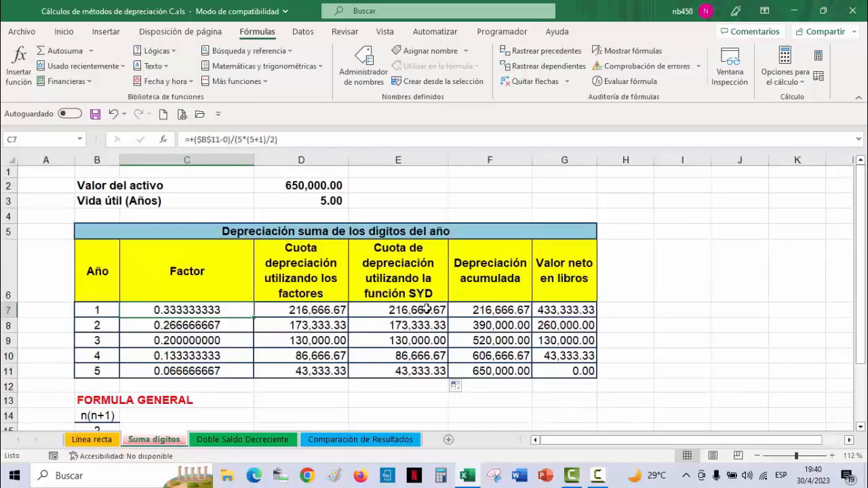
left_click(426, 308)
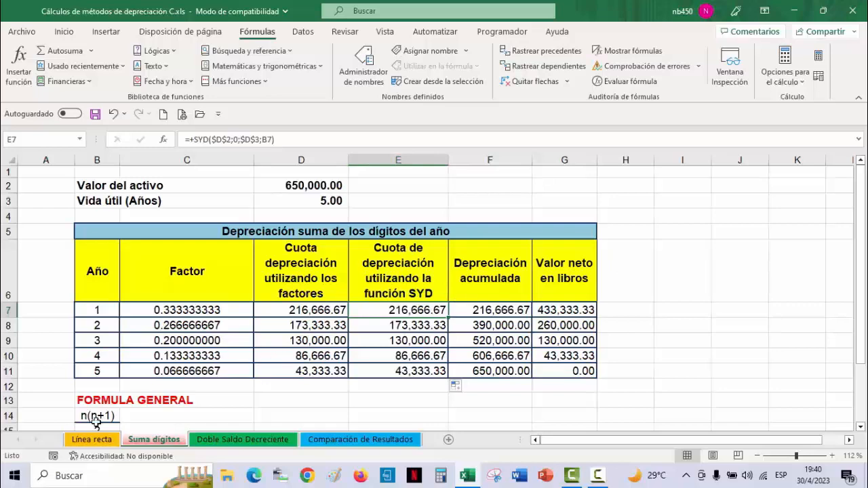
left_click(91, 439)
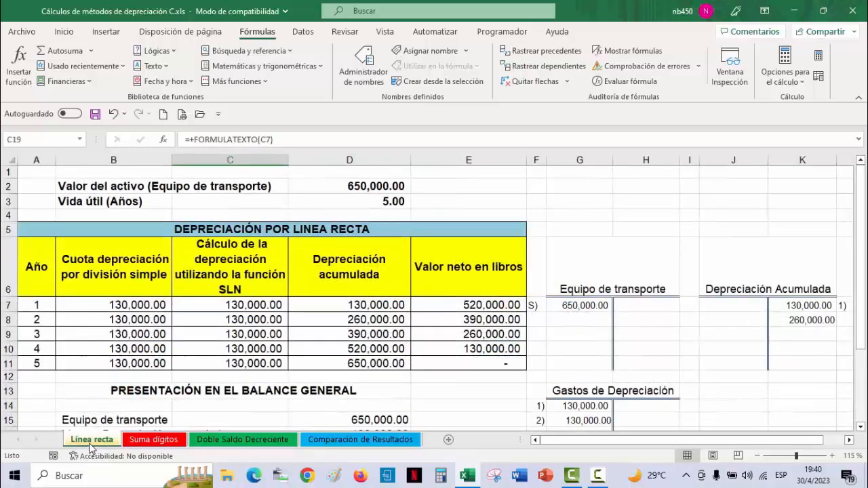
left_click(153, 439)
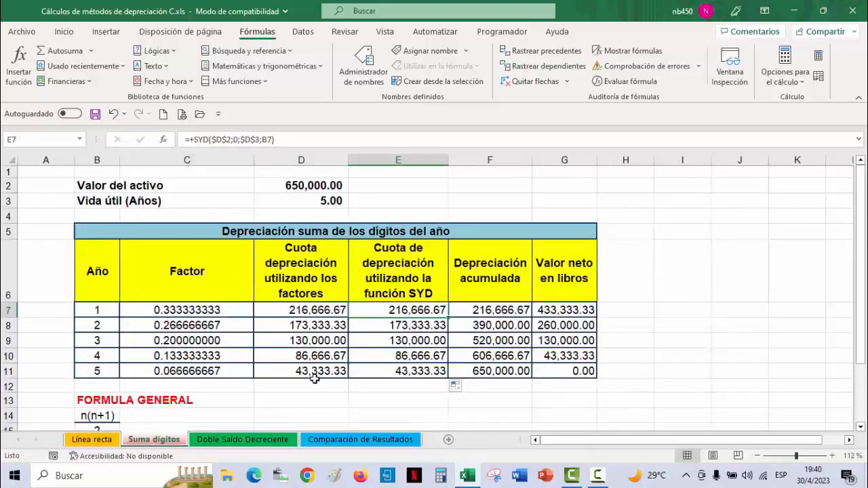
Calculate the year 1 difference between both methods in I7 with +216666.67-130000, and clear the cell.
left_click(632, 309)
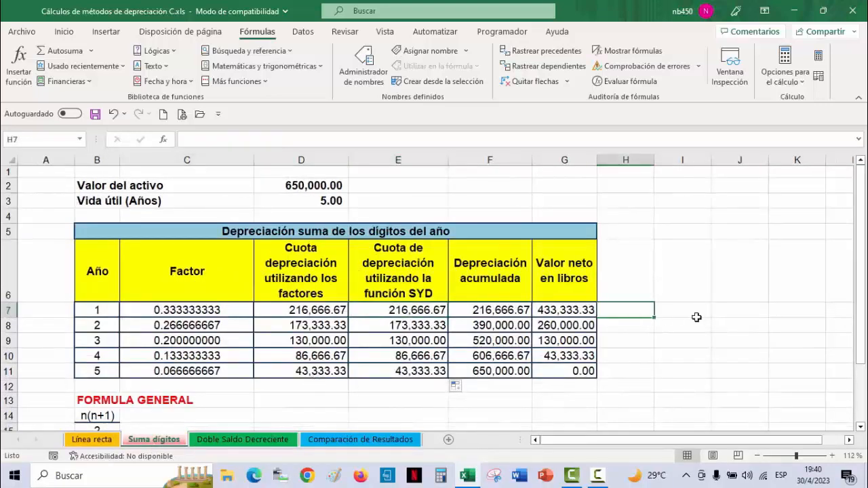
left_click(680, 306)
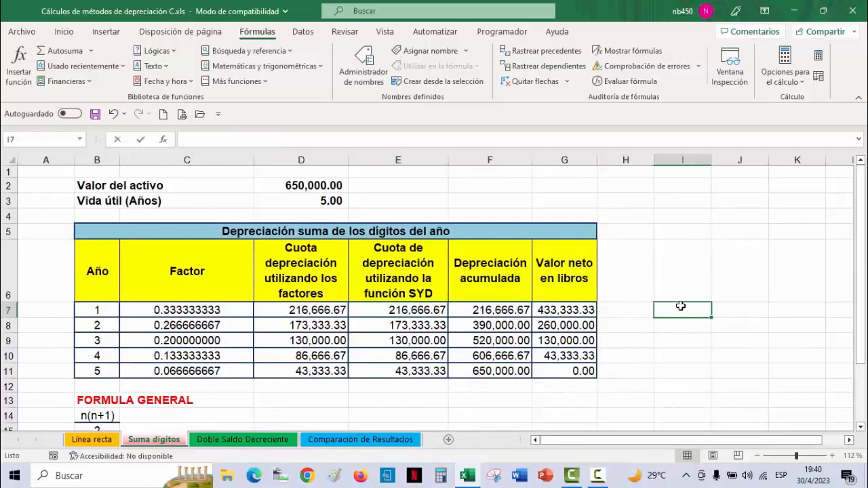
type("+216")
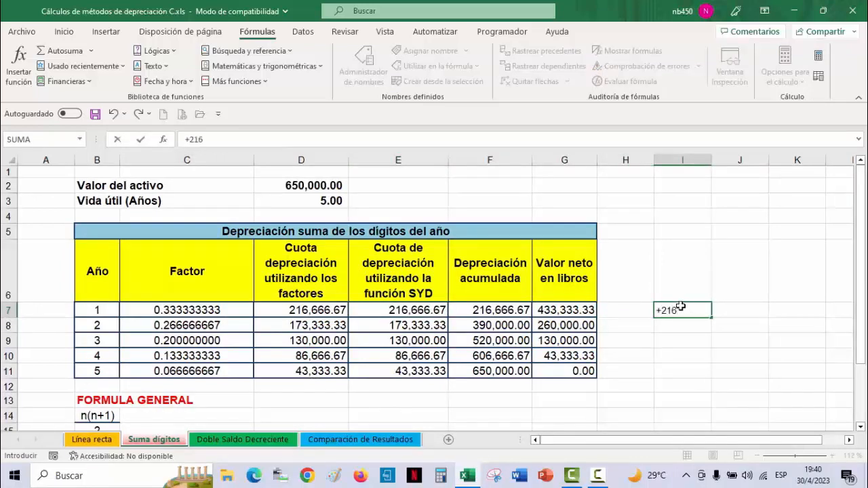
type("666.67-130000")
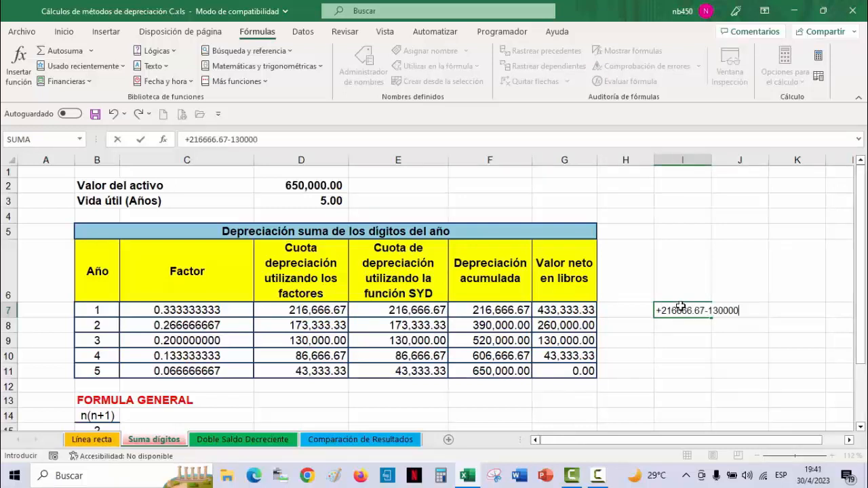
key("Return")
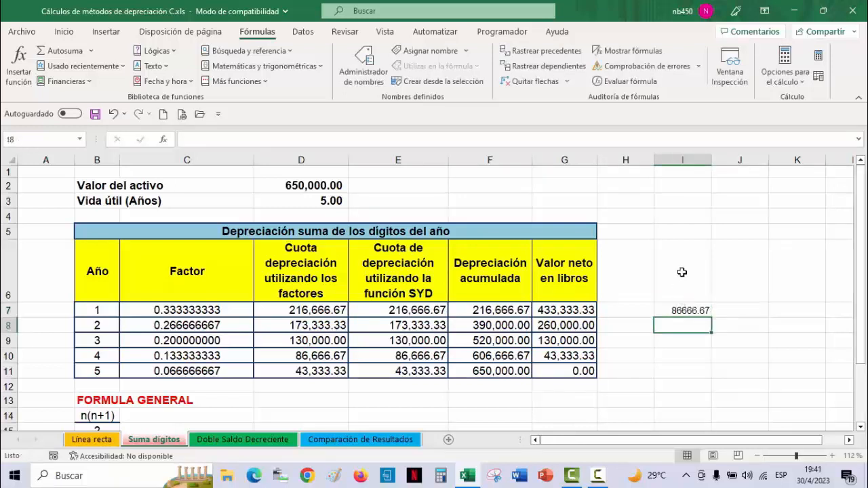
left_click(679, 309)
key("Delete")
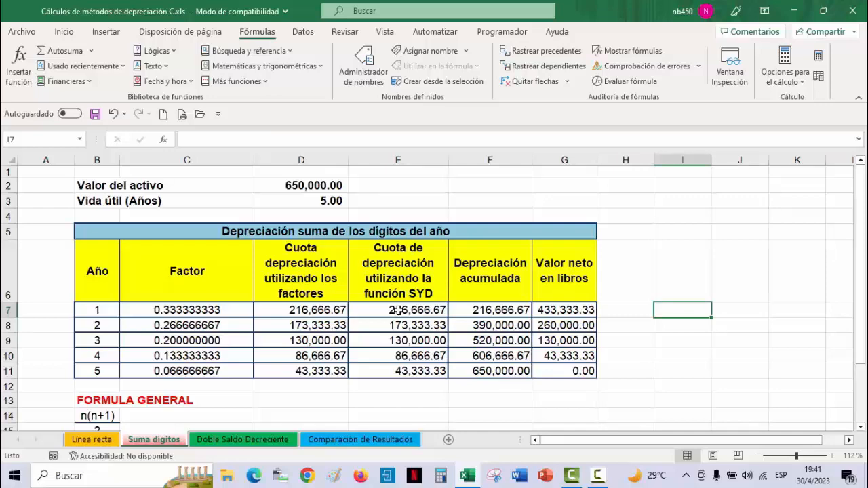
Review the depreciation tables and the formula listings below them on the Línea recta and Suma dígitos sheets.
left_click(92, 440)
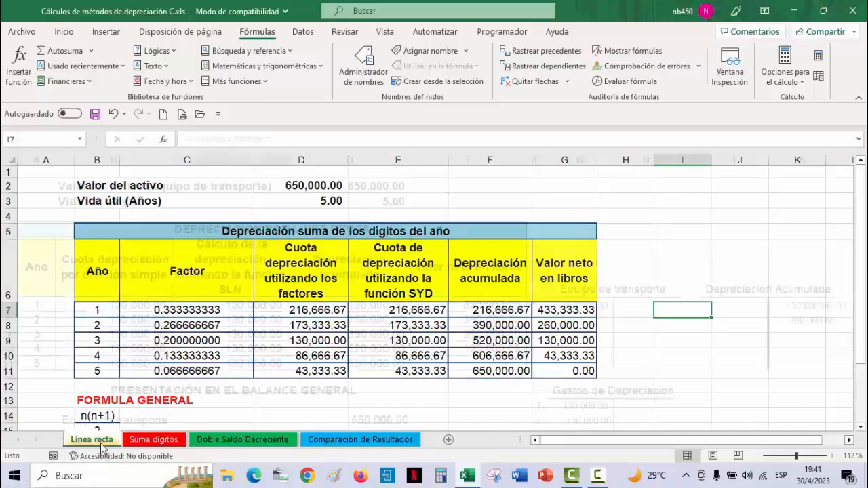
left_click(153, 439)
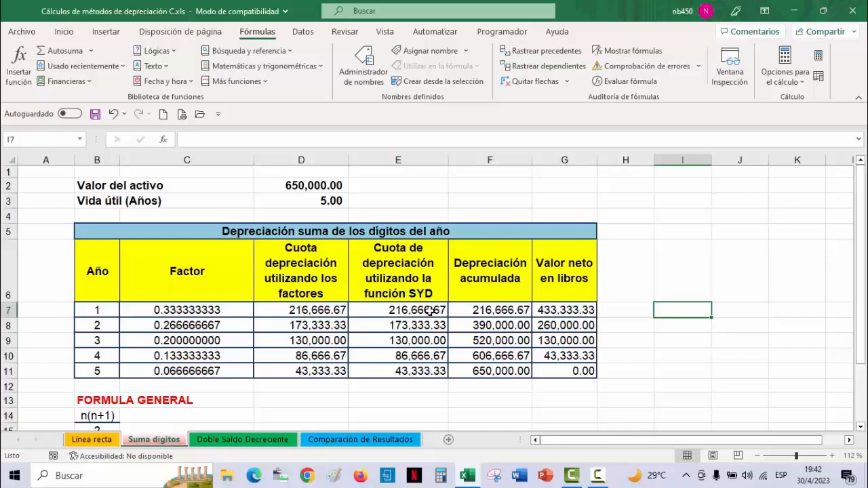
scroll(431, 310, "down", 3)
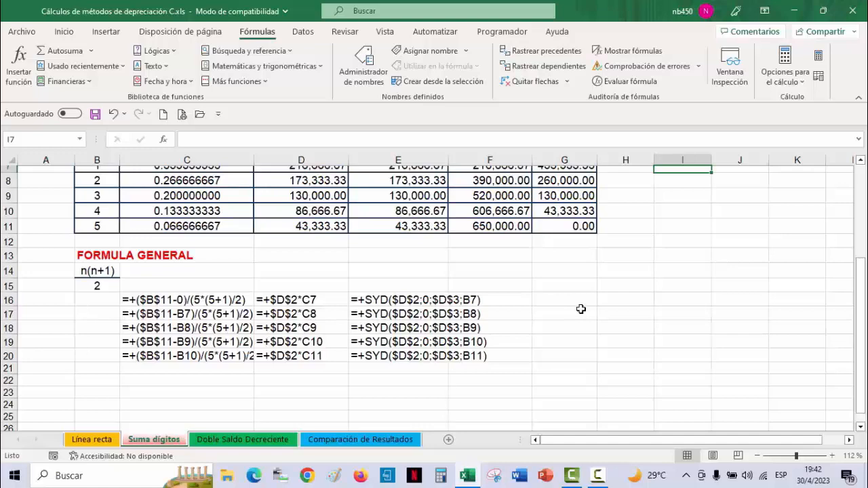
scroll(580, 309, "up", 1)
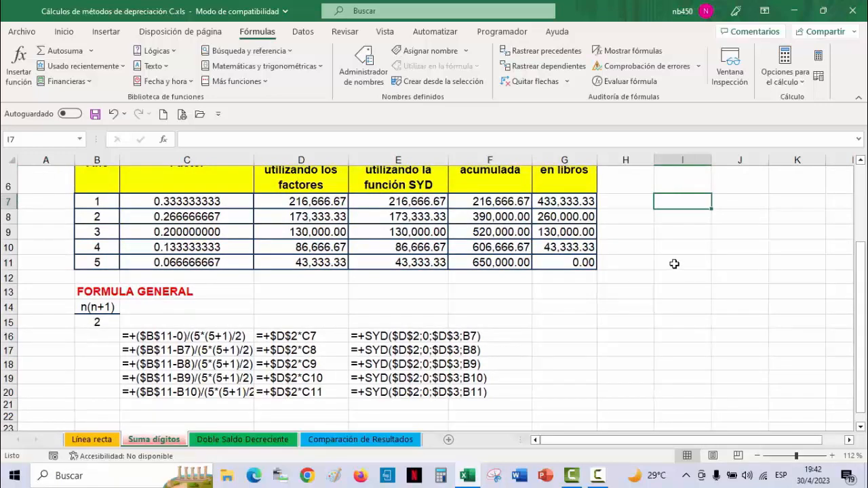
left_click(84, 440)
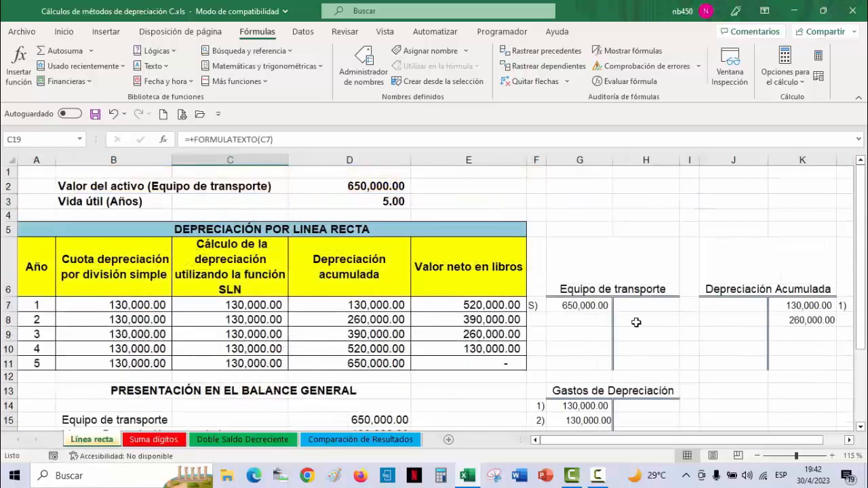
scroll(662, 309, "down", 2)
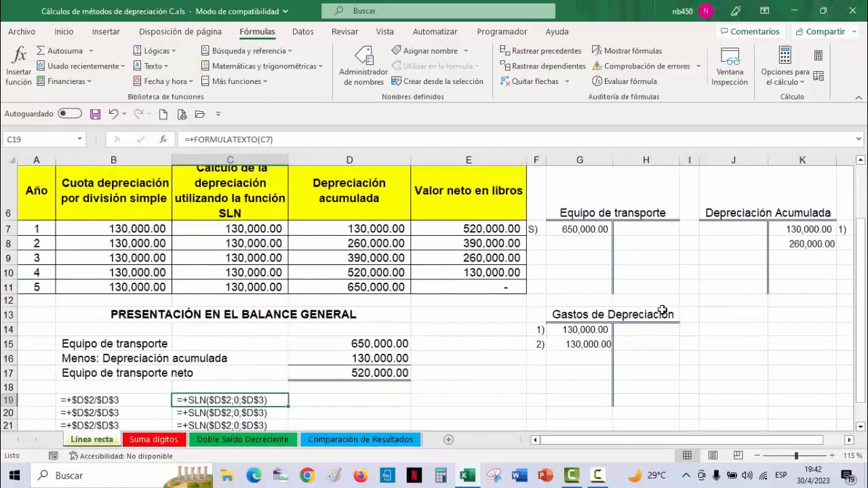
scroll(661, 317, "down", 1)
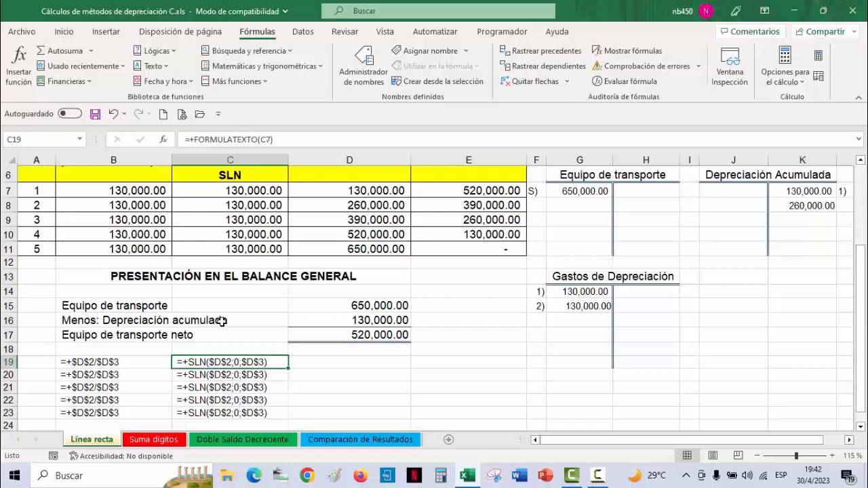
left_click(177, 440)
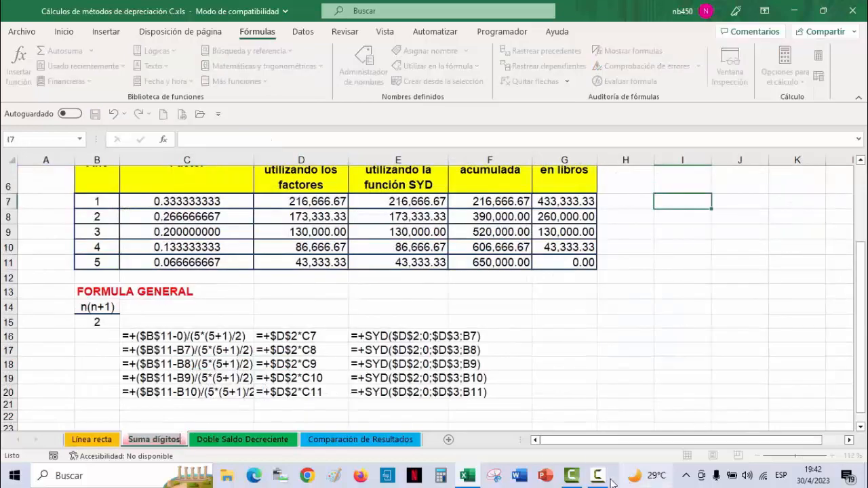
left_click(594, 478)
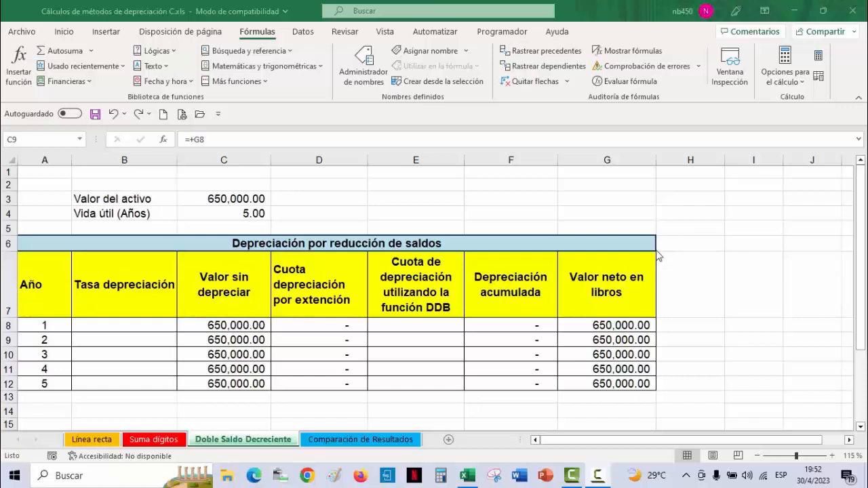
key("F2")
Enter 100% in D4 of the Doble Saldo Decreciente sheet and calculate the annual rate in E4 with +D4/C4.
left_click(341, 215)
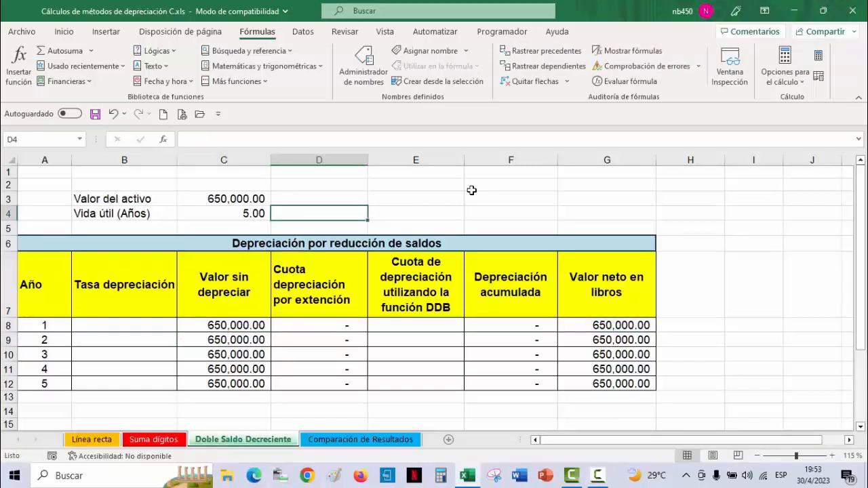
type("100")
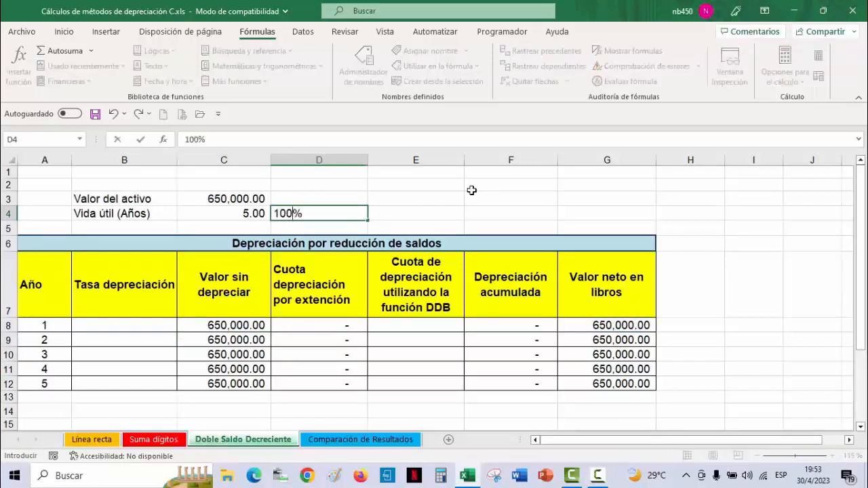
key("Return")
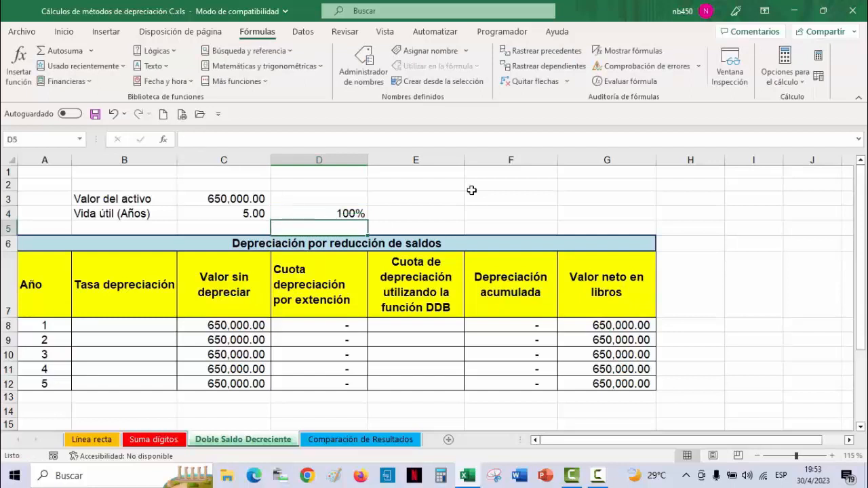
left_click(419, 217)
type("+")
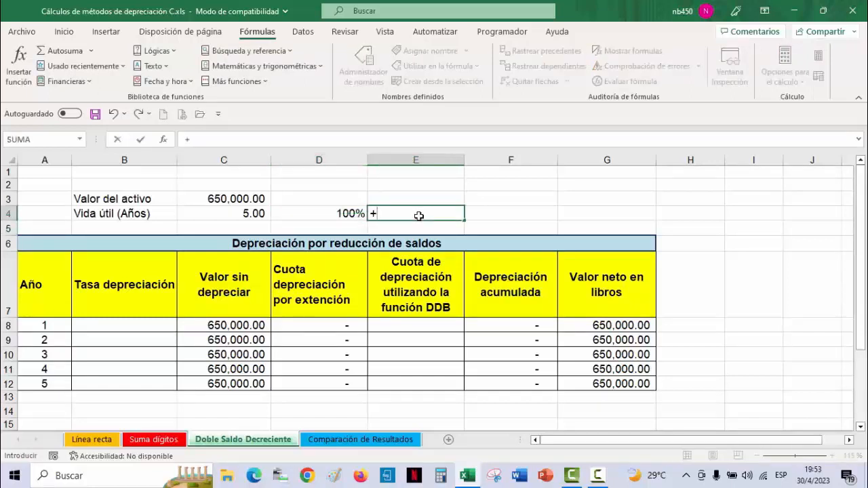
key("Left")
type("/")
key("Left")
key("Left")
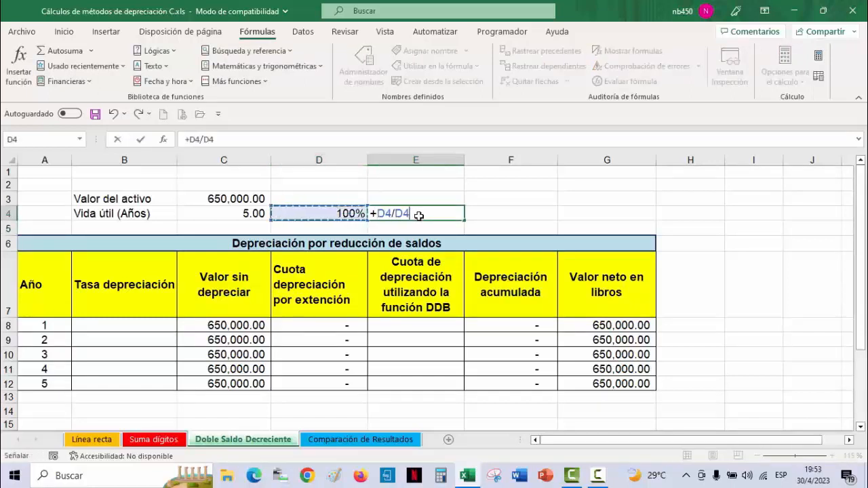
key("Return")
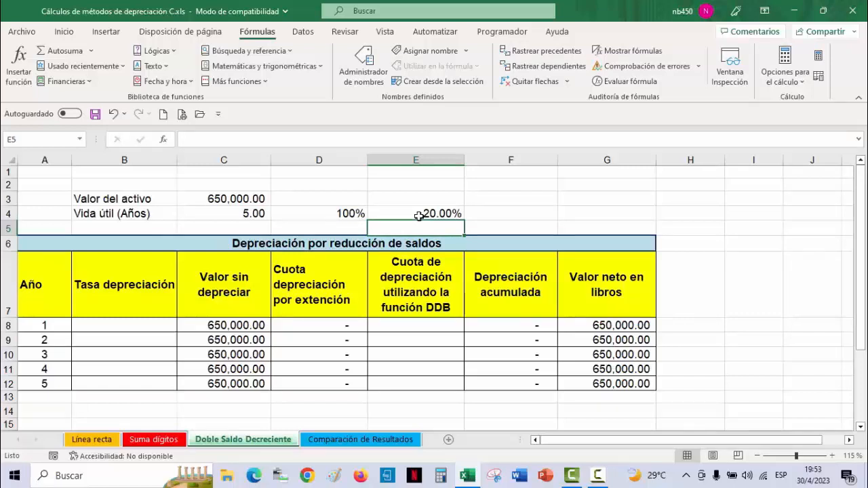
Enter the doubled depreciation rate +$E$4*2 in B8 and fill it down to B12.
left_click(119, 326)
type("+")
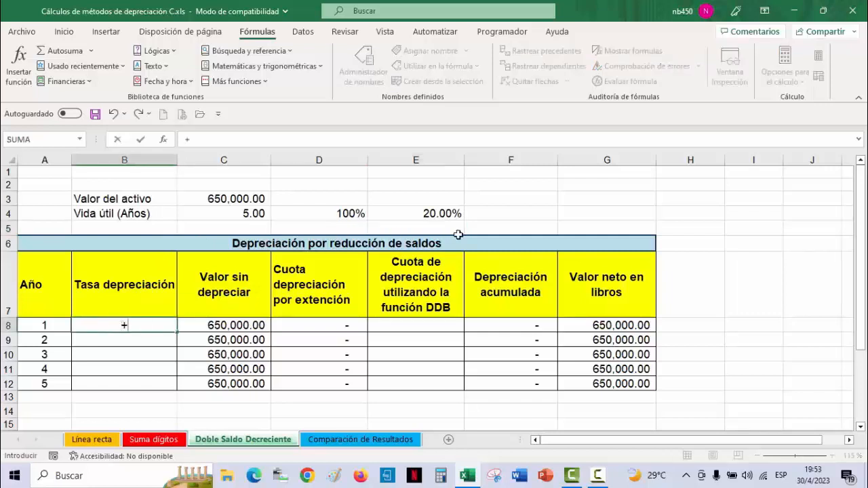
left_click(448, 215)
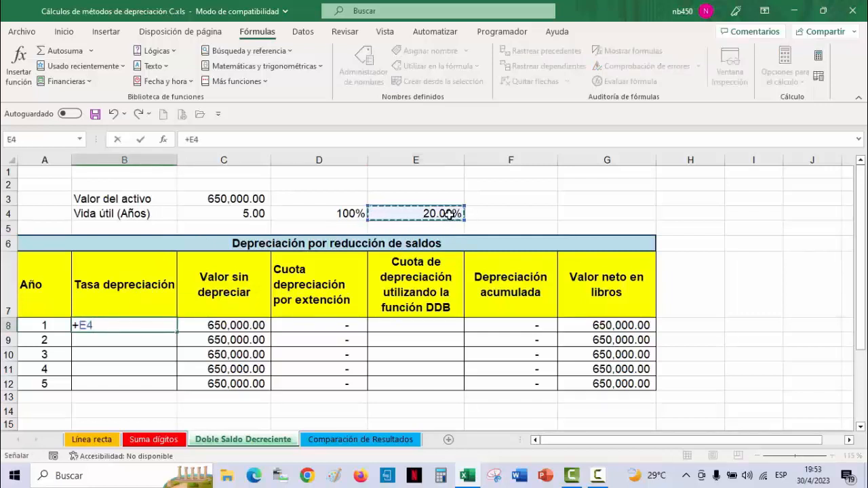
key("F4")
type("*2")
key("Return")
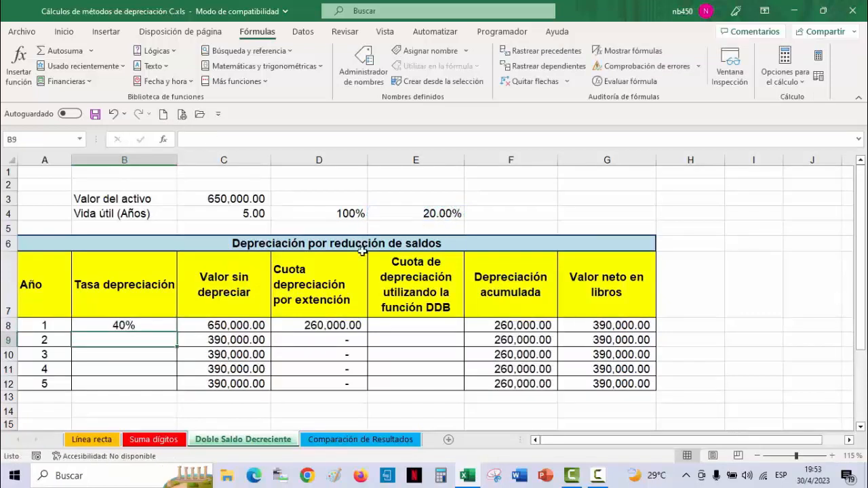
left_click(132, 326)
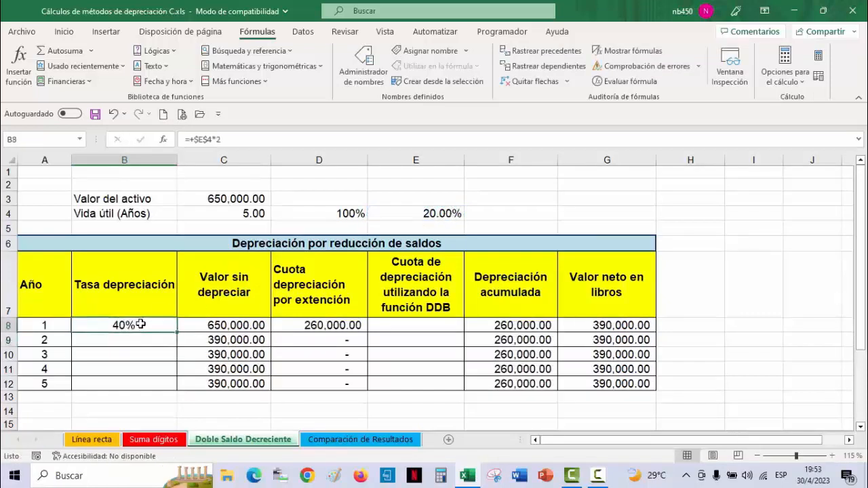
double_click(178, 332)
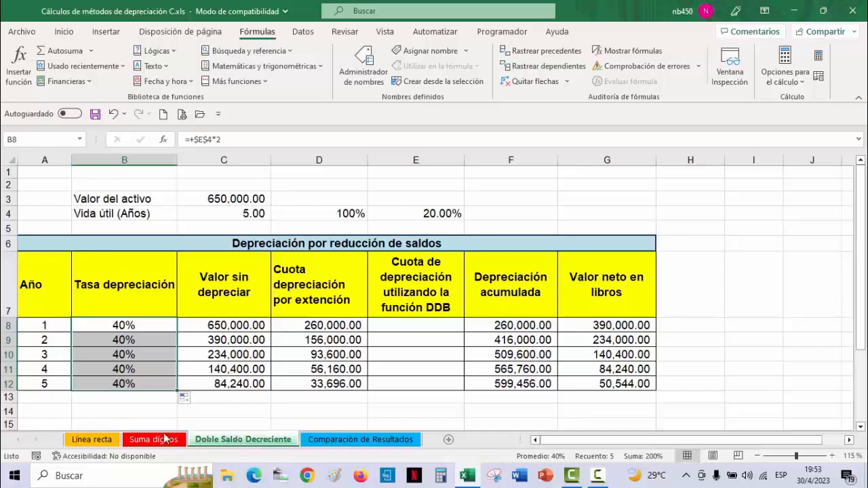
Review the Línea recta and Suma dígitos tables, and check the year 1 depreciation formula in D8 of Doble Saldo Decreciente.
left_click(91, 441)
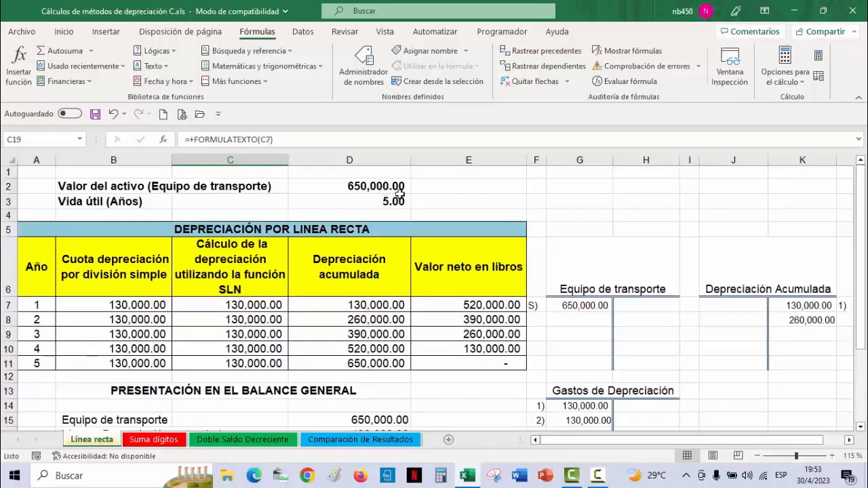
left_click(153, 439)
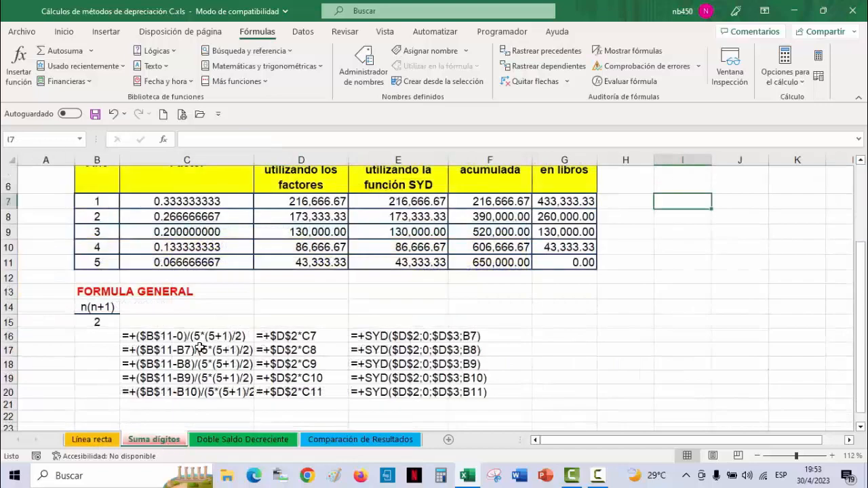
scroll(237, 321, "up", 2)
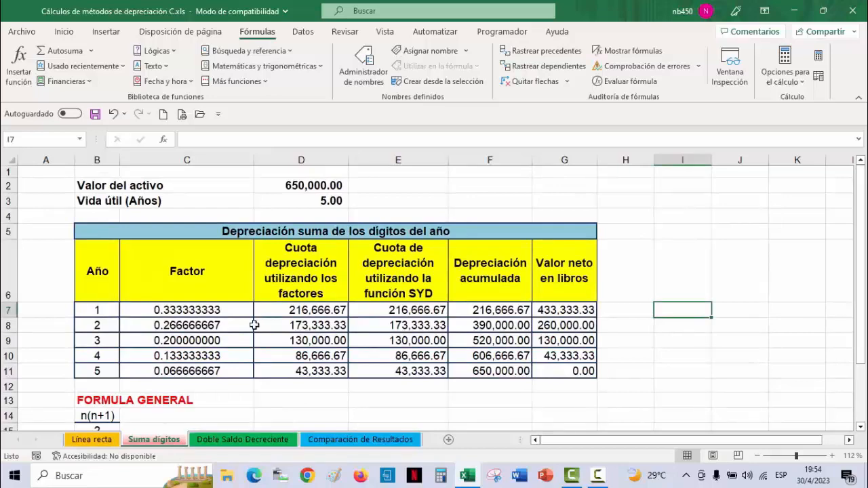
left_click(224, 439)
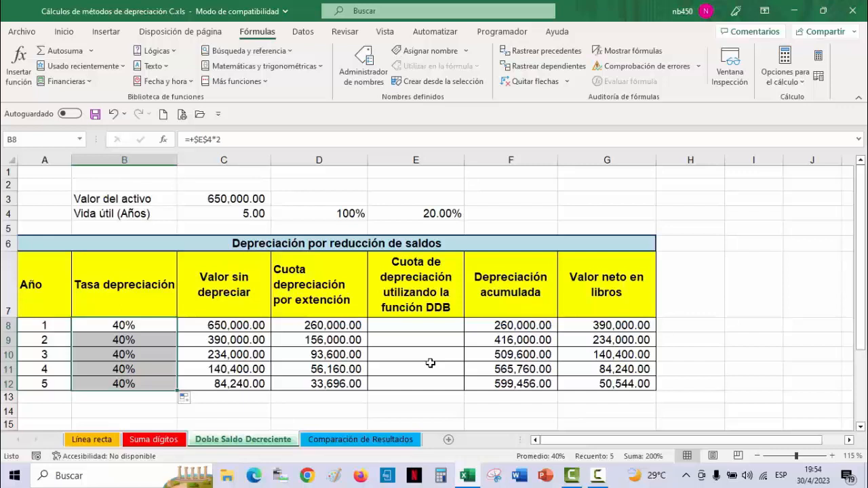
left_click(336, 326)
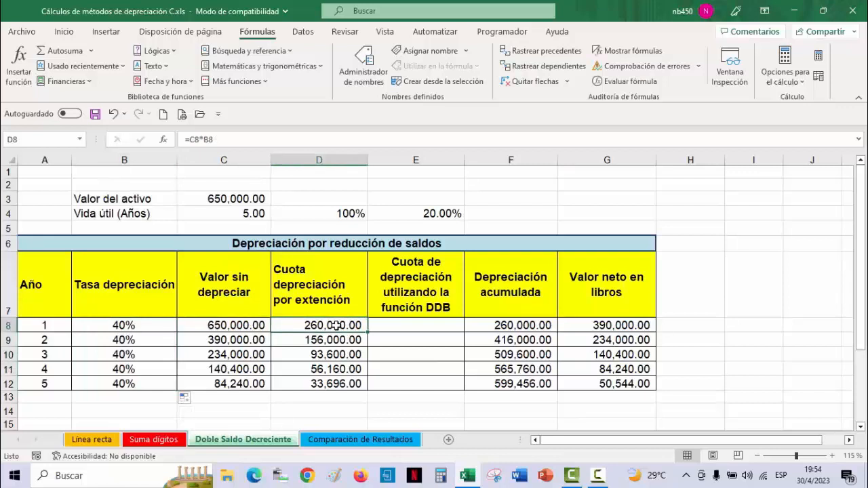
Check the Doble Saldo Decreciente formulas for year 1 depreciation, accumulated depreciation and net book value, and for year 2 depreciation in D9.
double_click(336, 325)
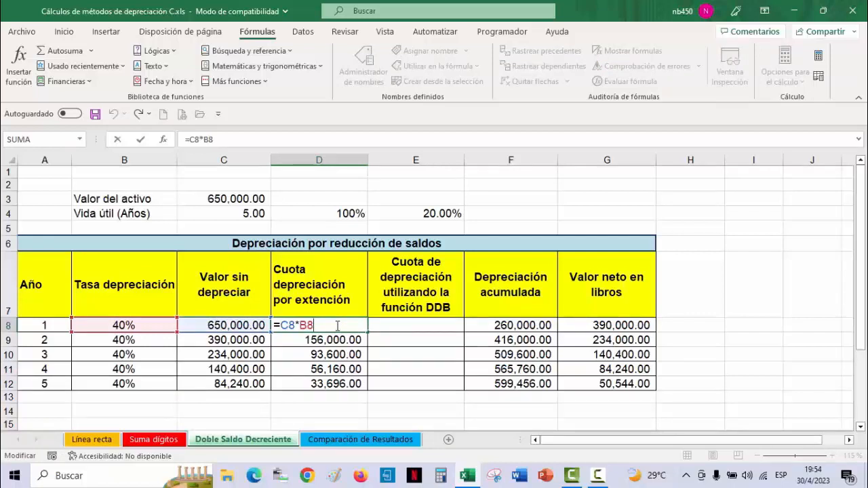
key("Return")
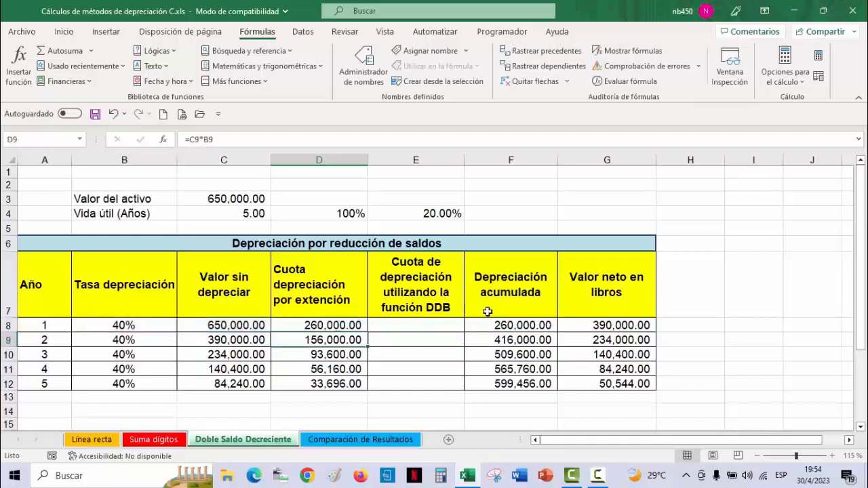
left_click(500, 327)
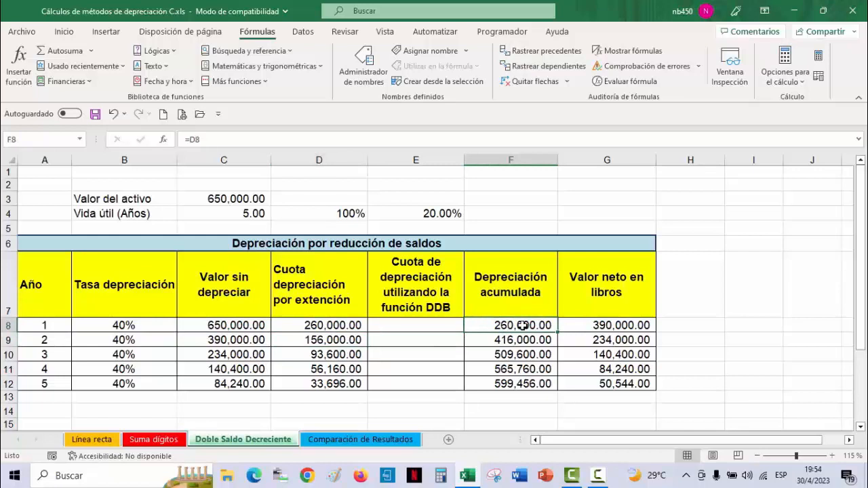
left_click(590, 327)
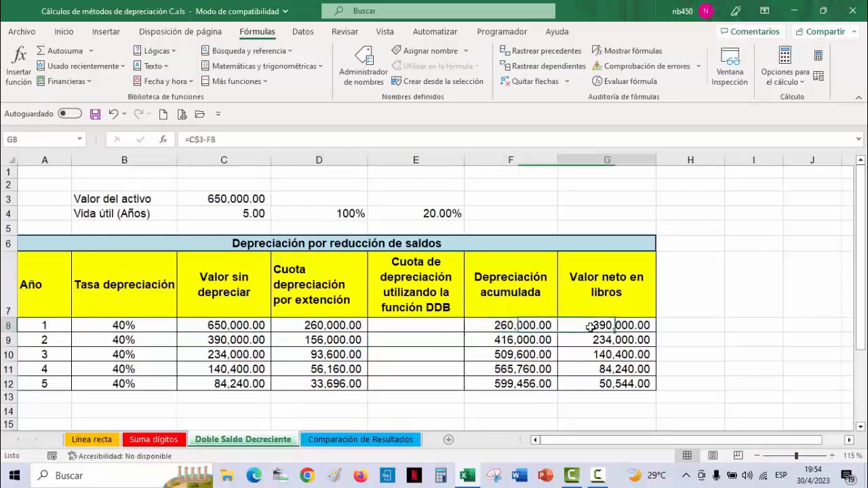
double_click(591, 327)
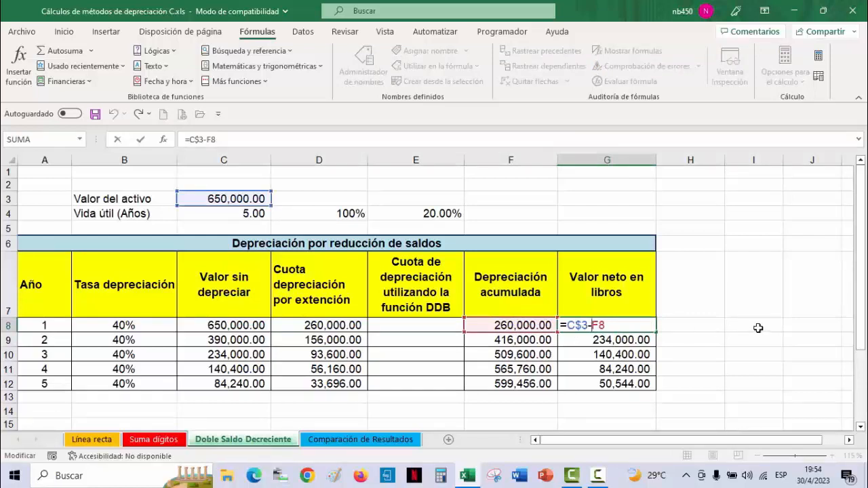
key("ctrl+Return")
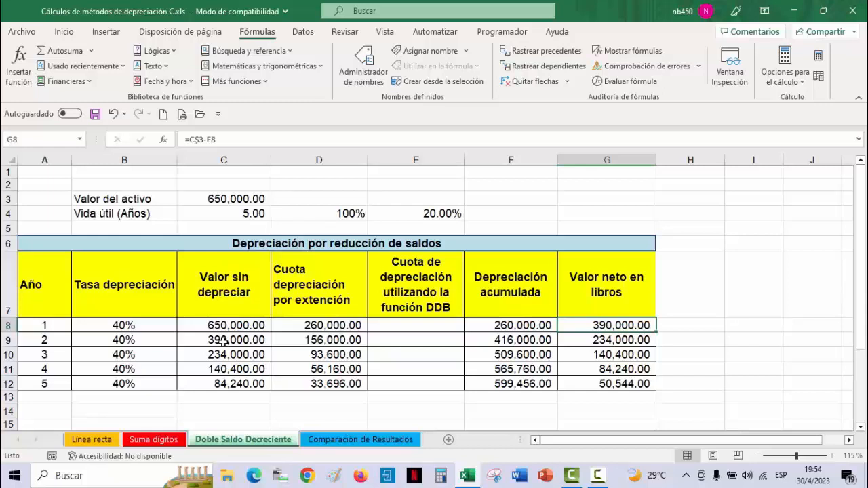
double_click(336, 340)
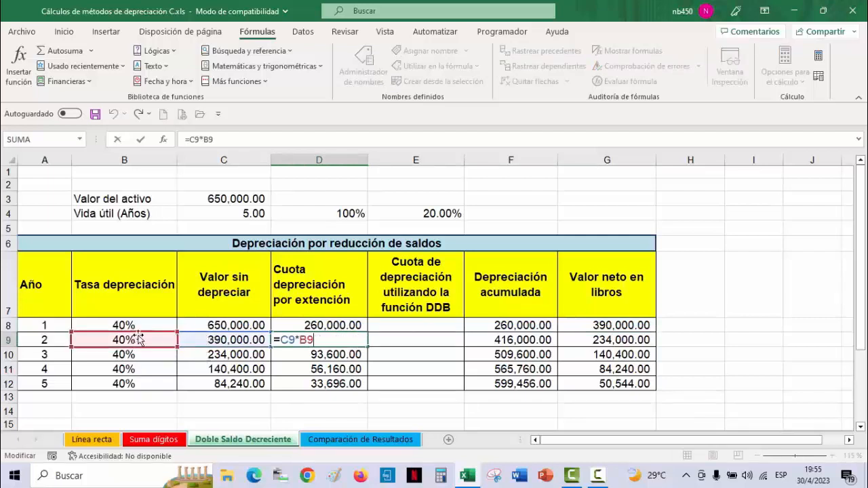
key("Escape")
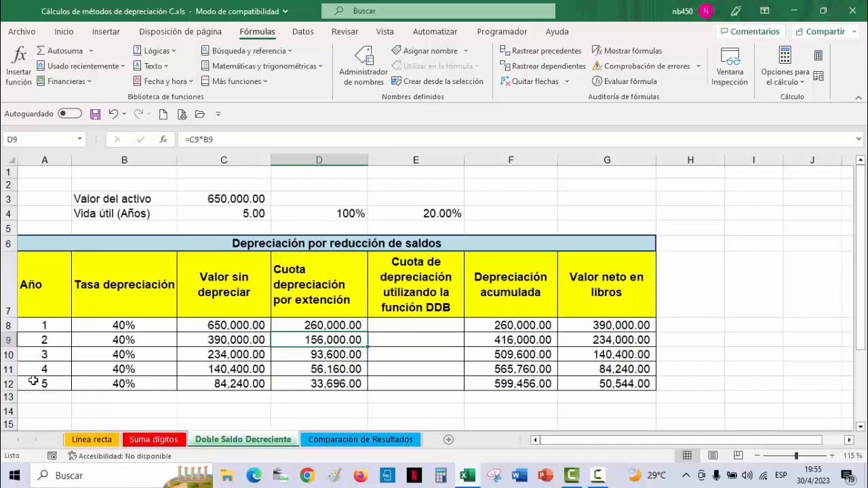
Add the year 5 depreciation and the remaining net book value in D13 with +33696+50544.
left_click(610, 383)
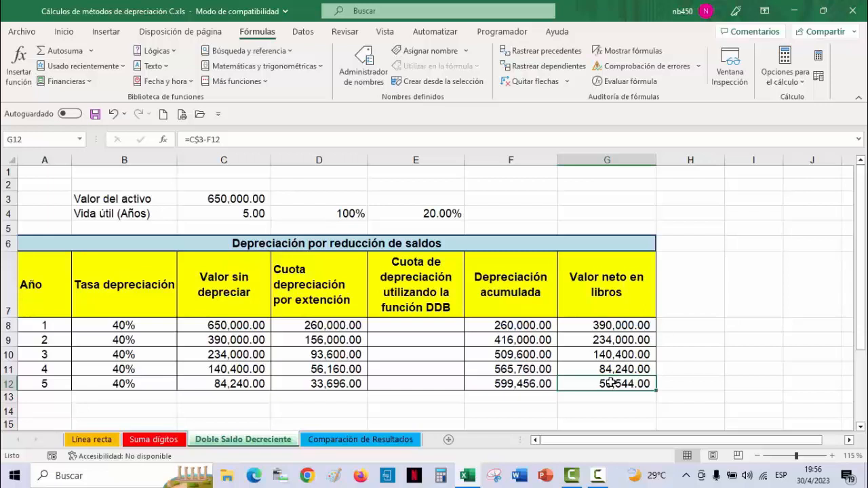
left_click(343, 398)
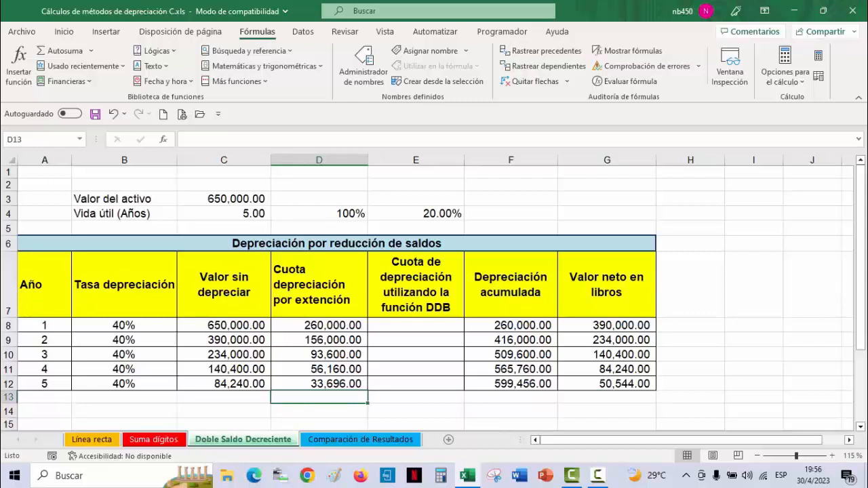
type("+3")
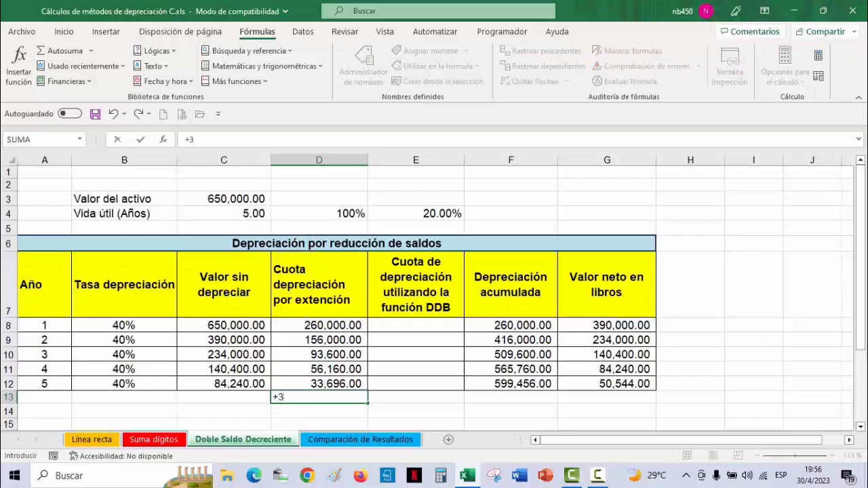
type("3696+50544")
key("Return")
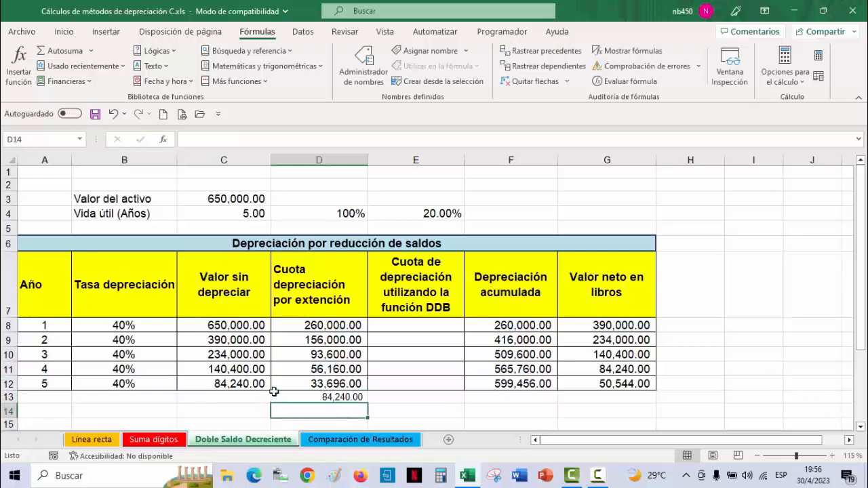
Replace the year 5 depreciation formula in D12 with 84240 and clear the auxiliary sum in D13.
left_click(307, 382)
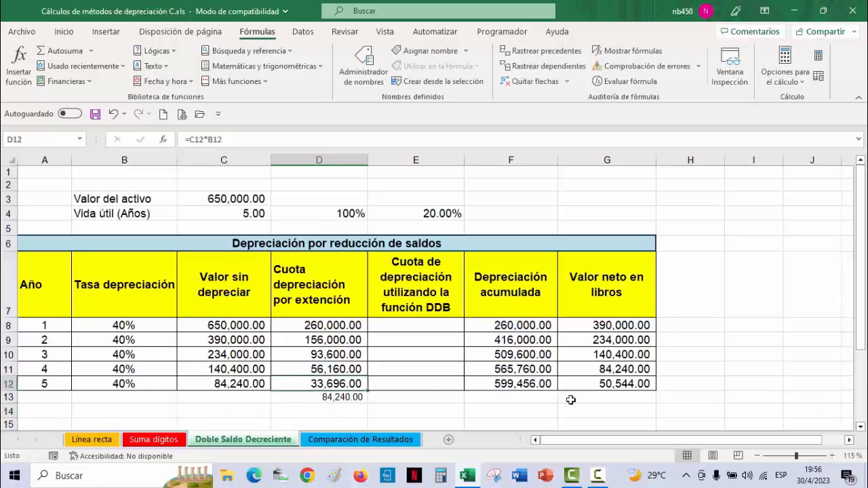
type("84240")
key("Return")
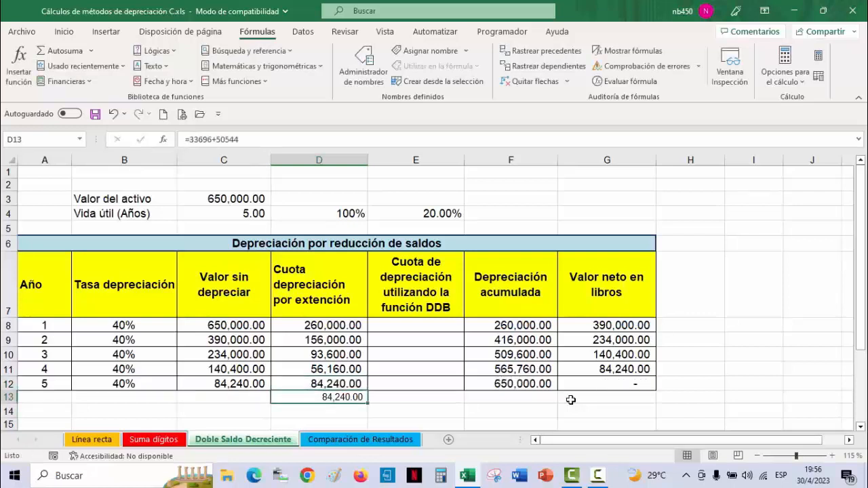
key("Delete")
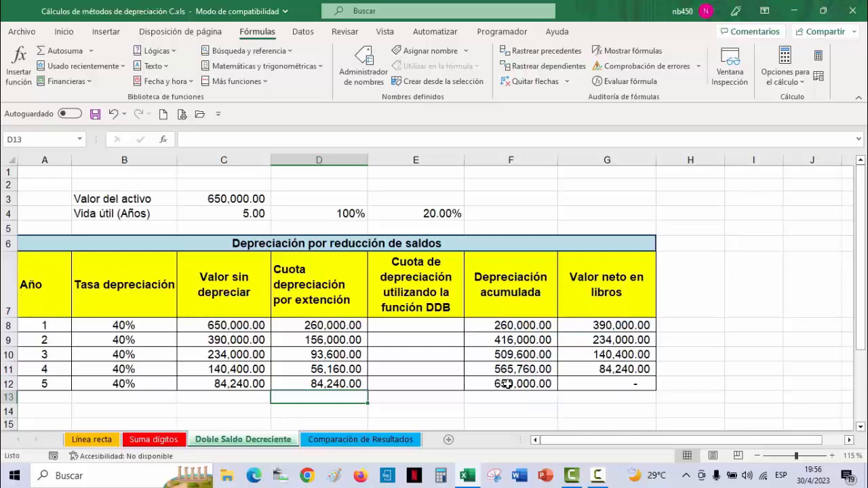
Review the final book values on the Suma dígitos and Línea recta sheets, and return to Doble Saldo Decreciente.
left_click(157, 440)
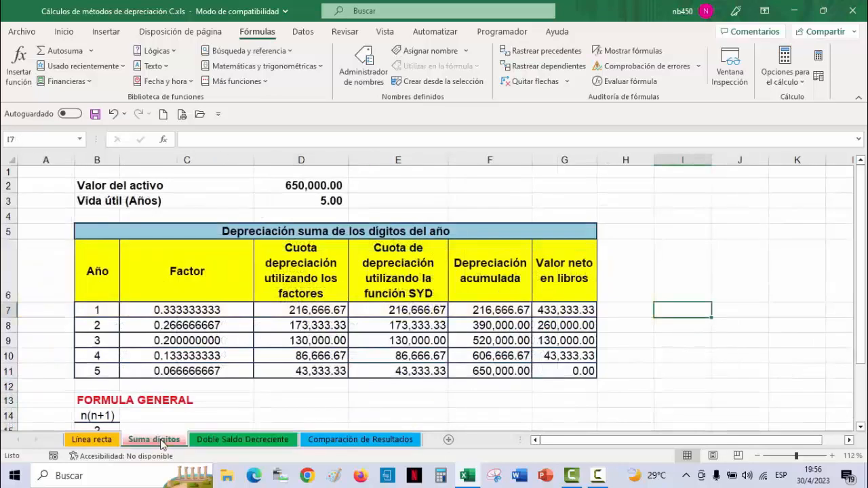
left_click(102, 442)
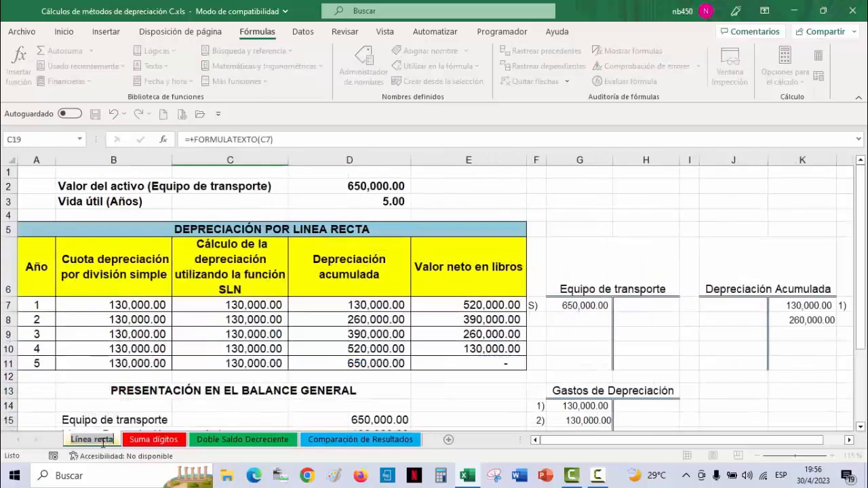
left_click(287, 440)
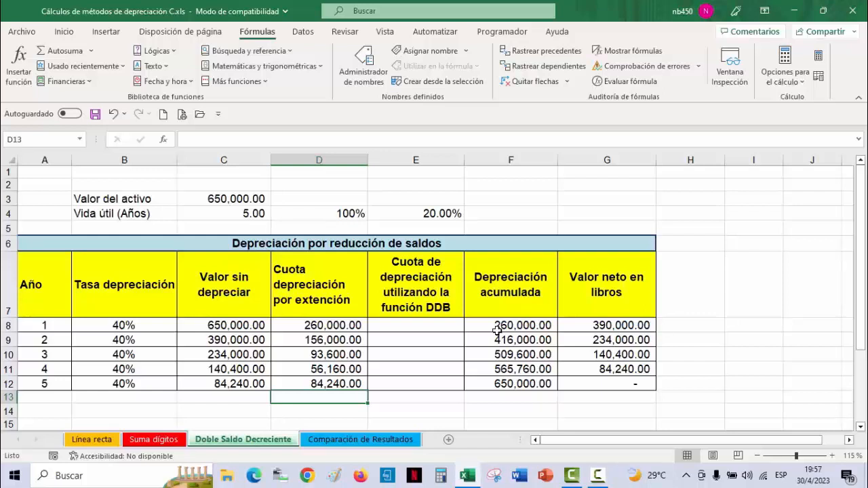
Start a DDB function in E8 and set its Costo argument to the absolute reference $C$3.
left_click(415, 327)
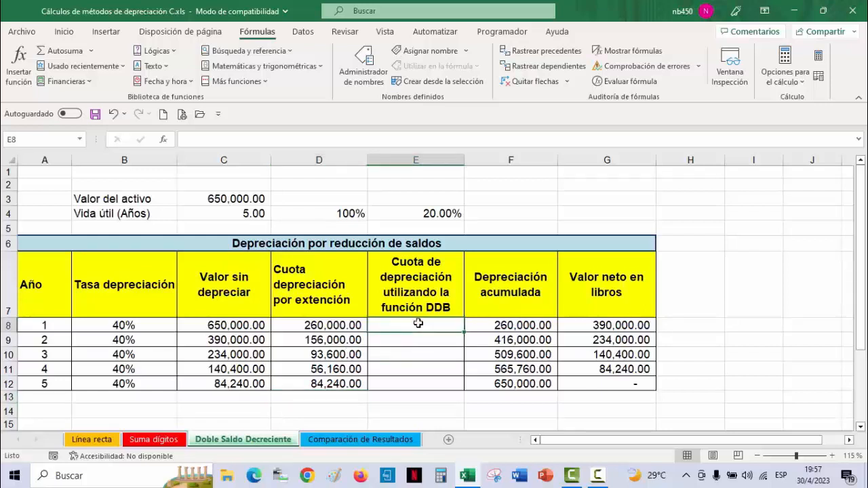
double_click(418, 323)
type("+")
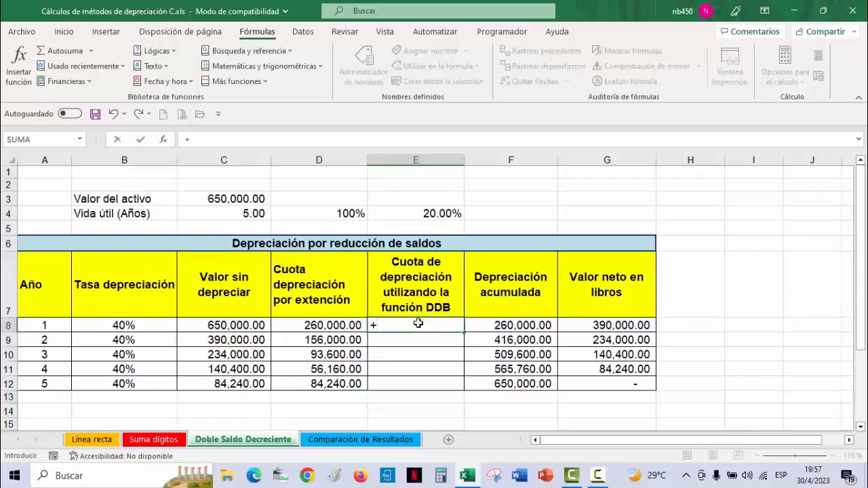
type("ddb(")
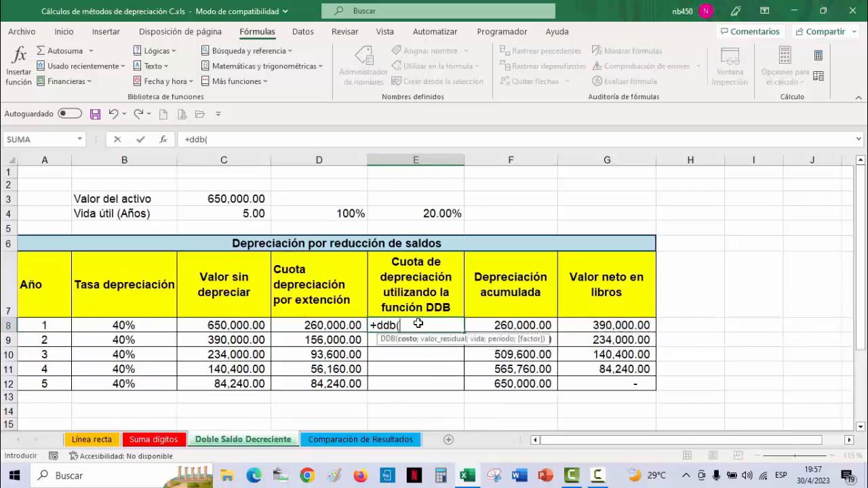
left_click(163, 139)
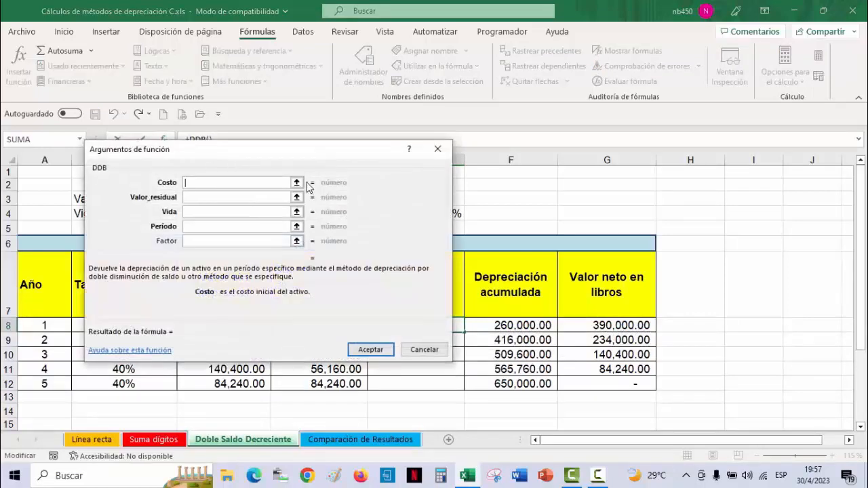
left_click(296, 183)
left_click(292, 181)
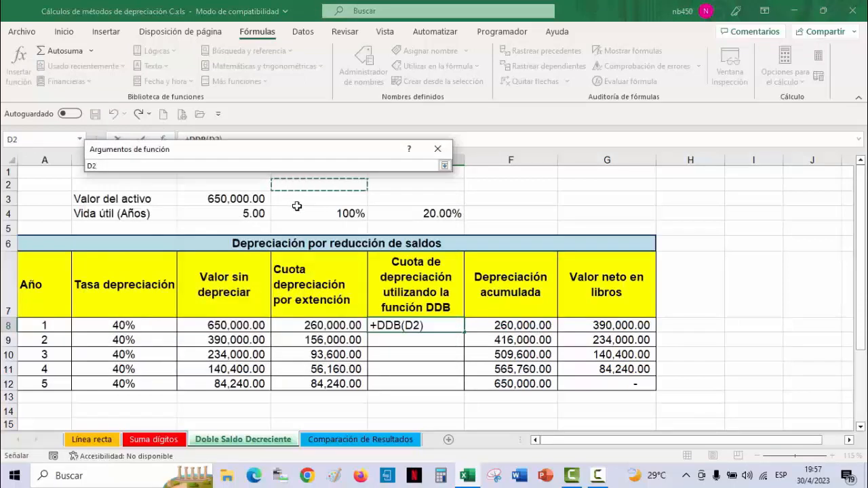
left_click(242, 198)
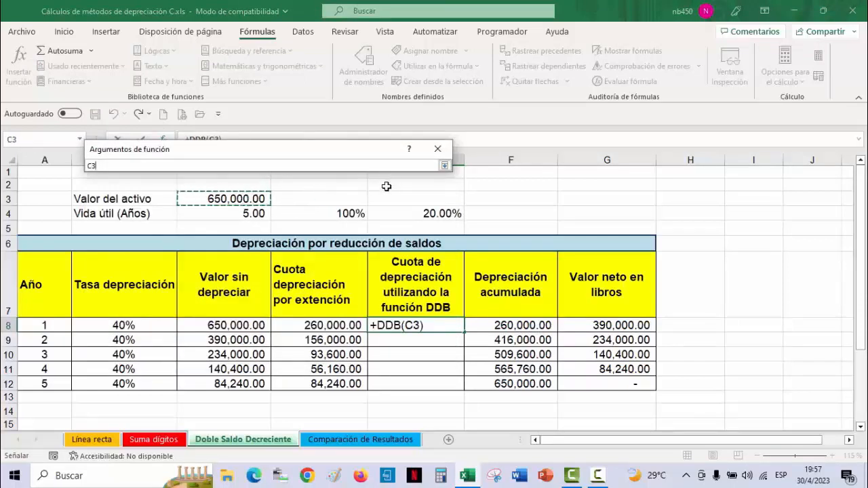
key("F4")
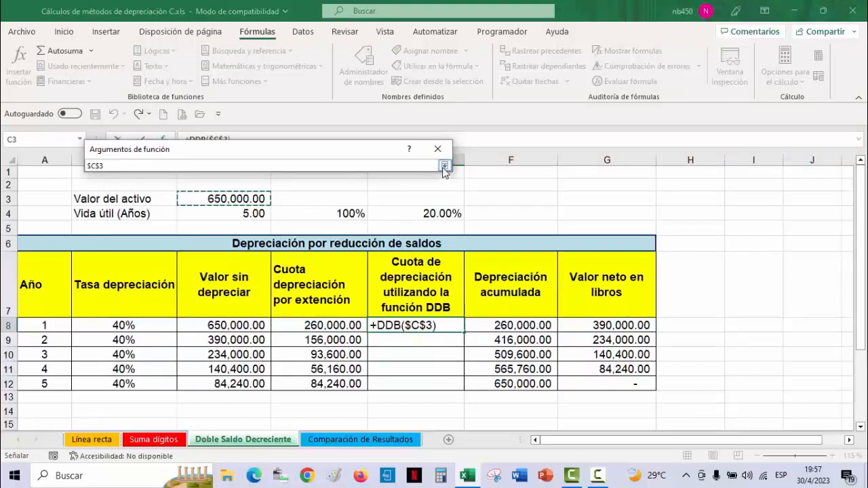
left_click(444, 167)
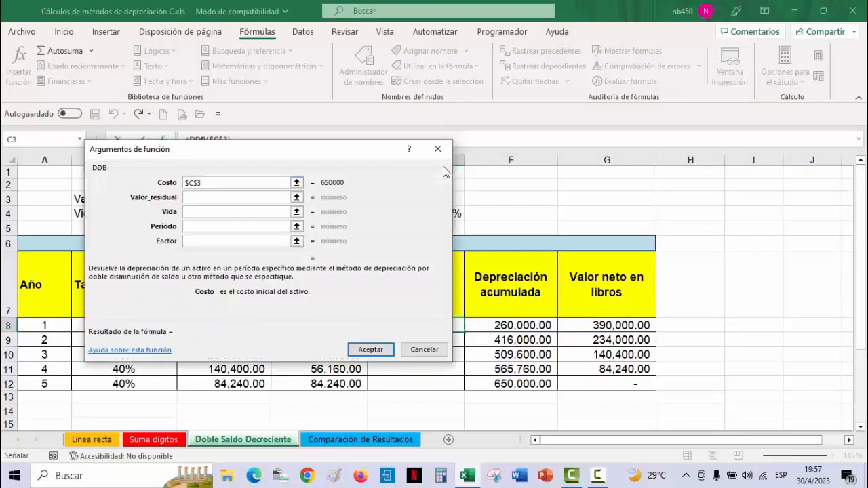
Set the DDB function's Valor_residual to 0 and its Vida argument to the absolute reference $C$4.
left_click(232, 196)
type("0")
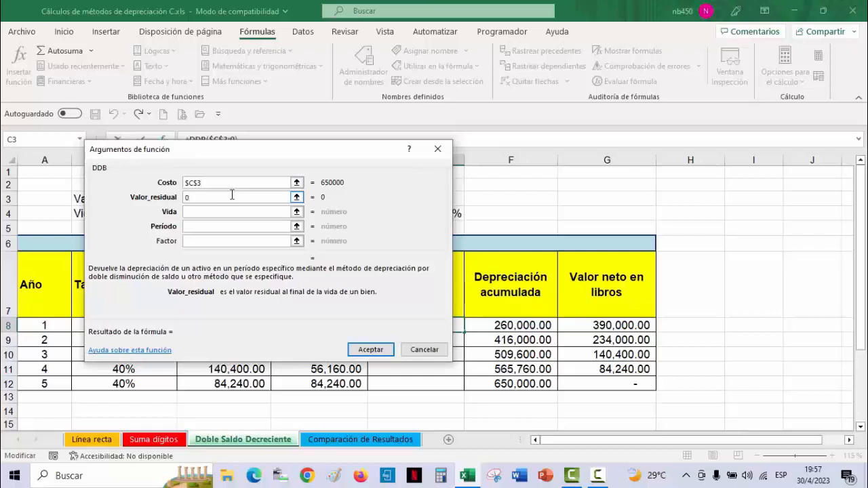
left_click(203, 210)
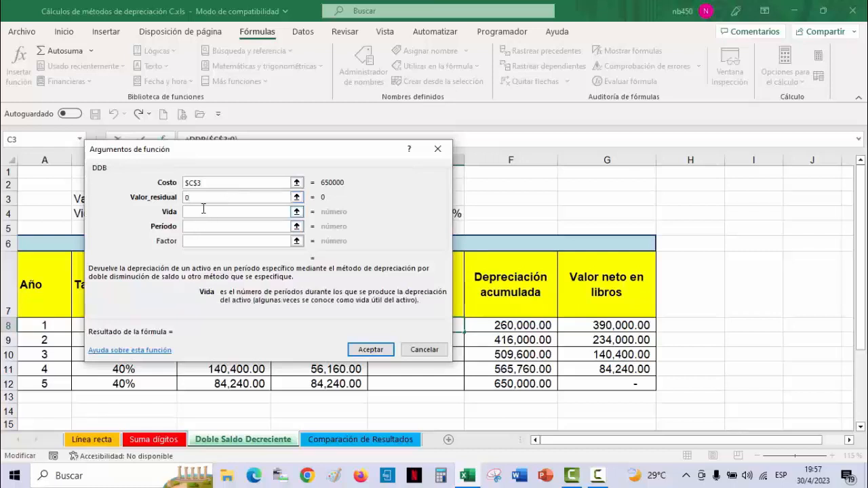
left_click(296, 212)
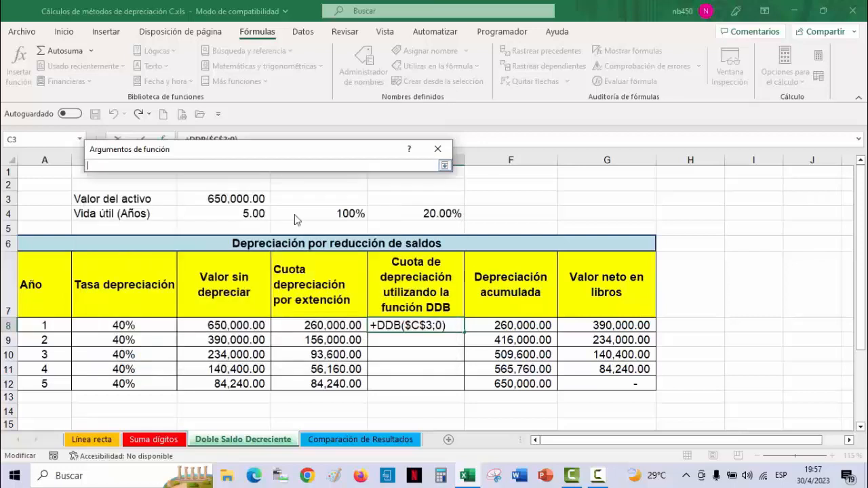
left_click(249, 219)
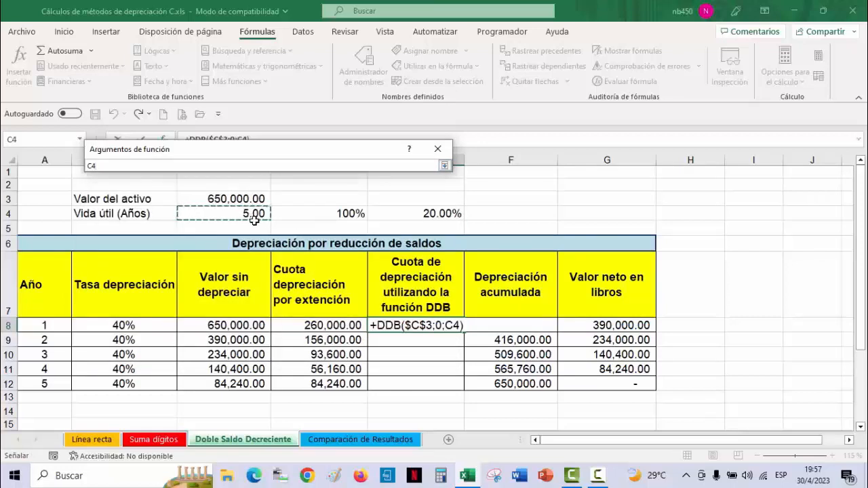
key("F4")
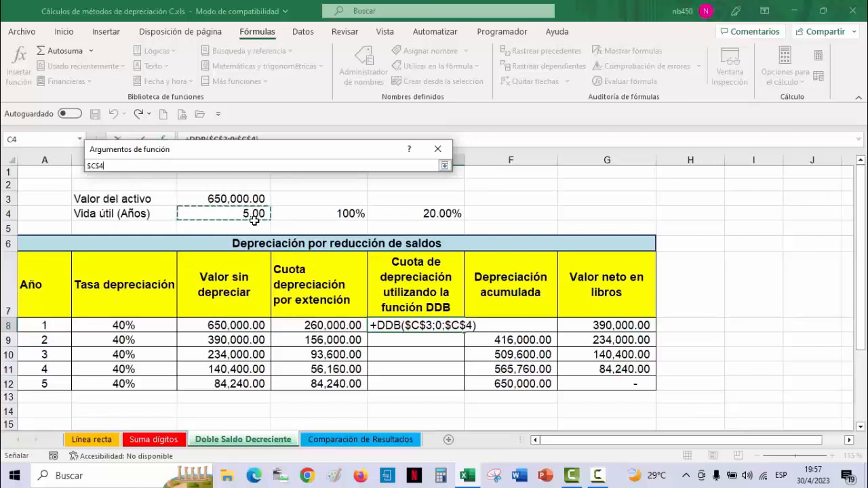
left_click(444, 166)
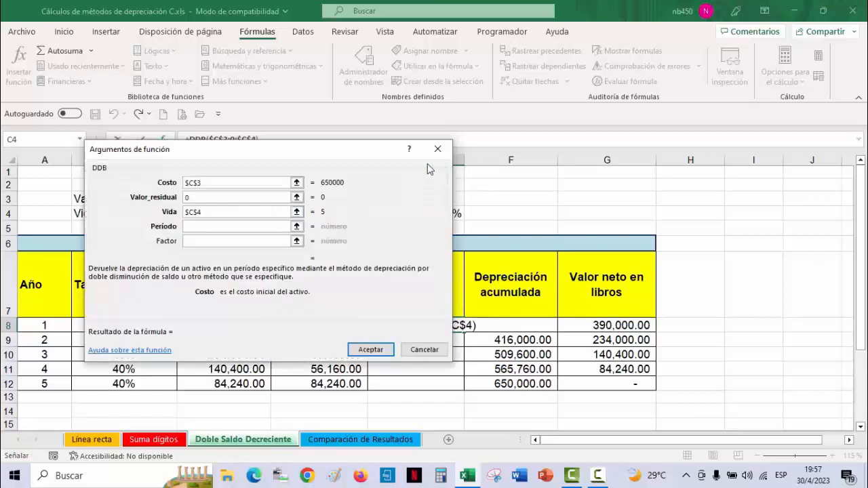
Set the DDB function's Período argument to A8, accept it, and copy the formula from E8 down to E12.
left_click(296, 226)
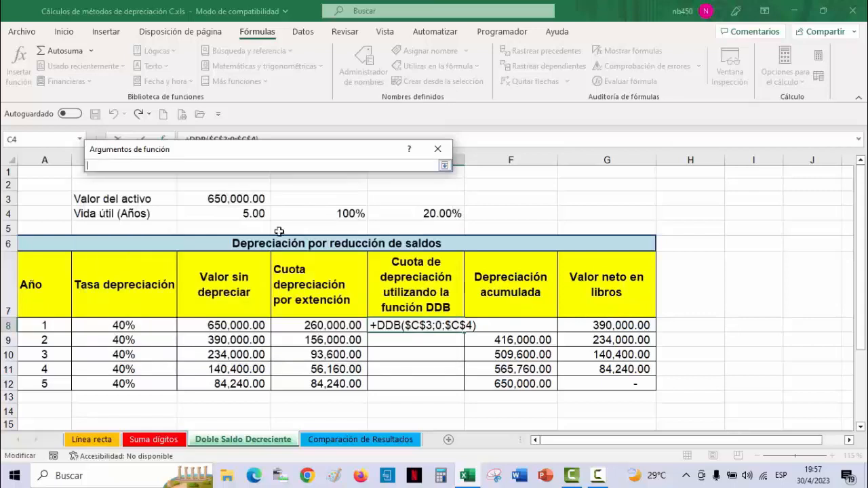
left_click(32, 329)
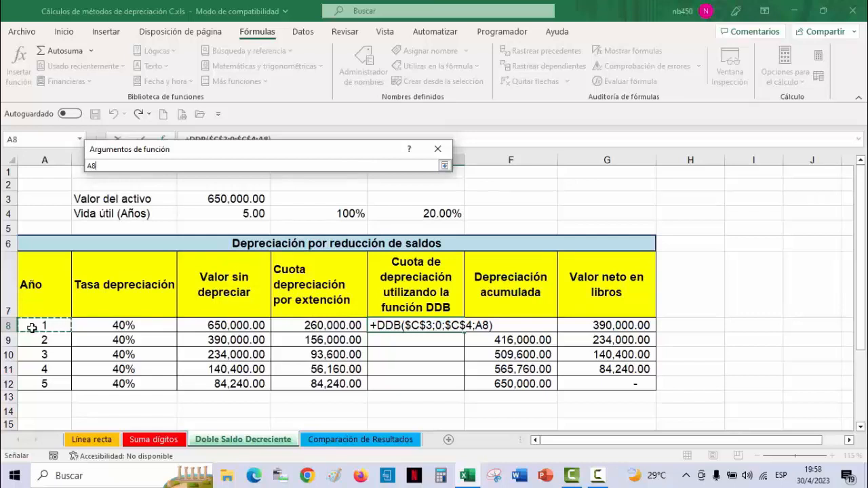
left_click(444, 165)
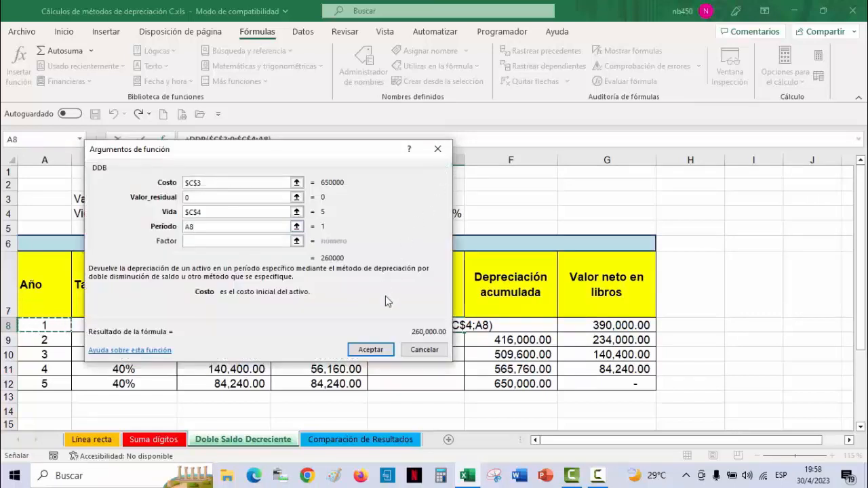
left_click(370, 350)
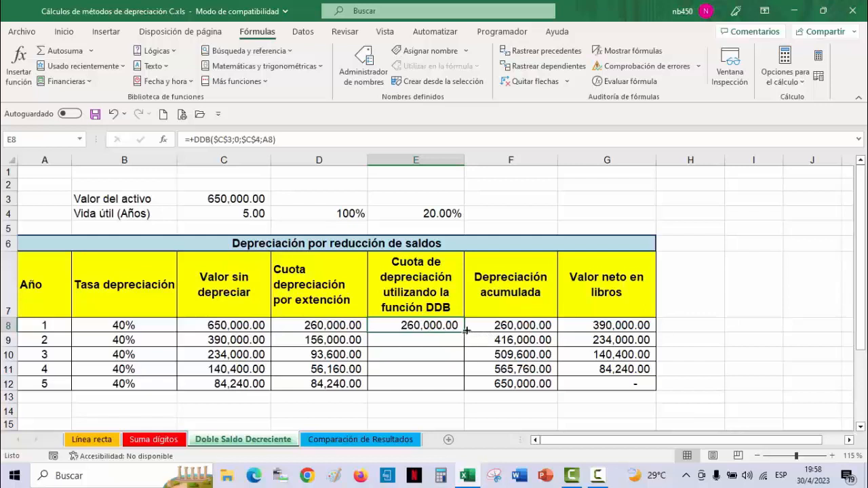
left_click_drag(466, 330, 453, 390)
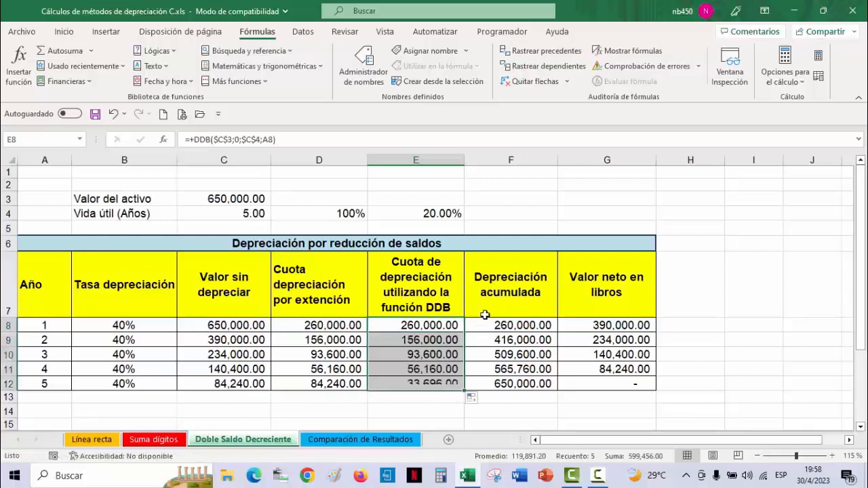
Replace the year 5 DDB formula in E12 with the fixed value 84240.
left_click(439, 385)
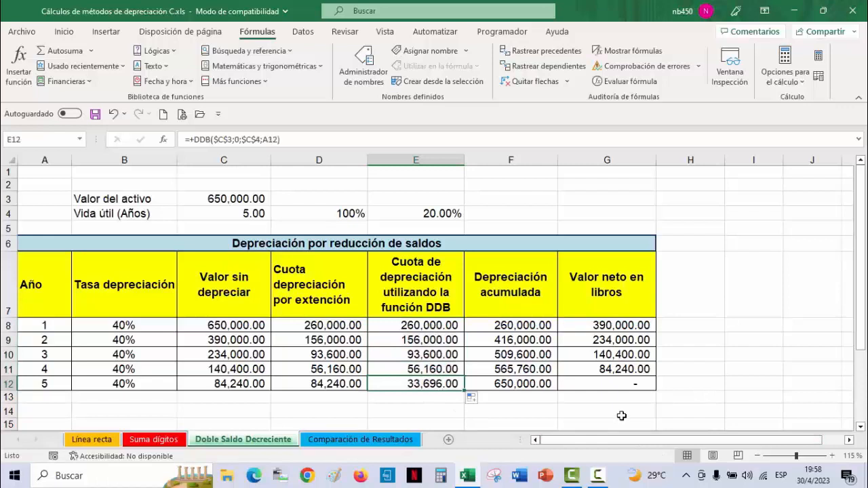
type("84,")
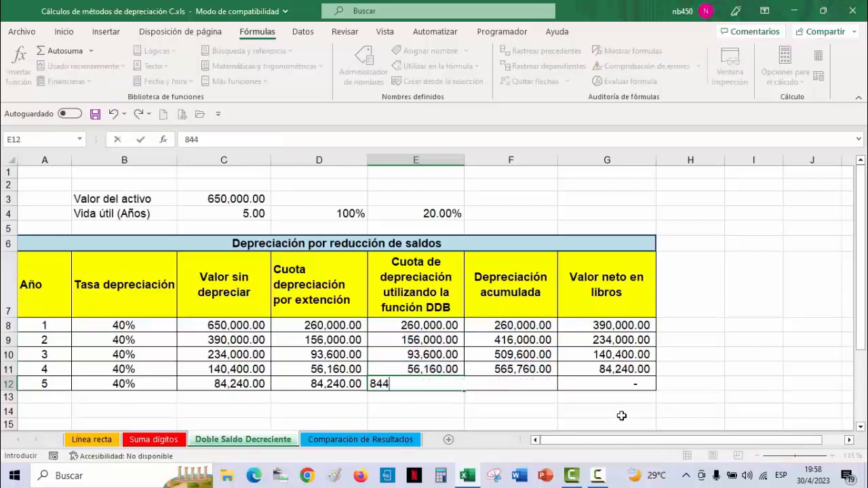
type("240")
key("Return")
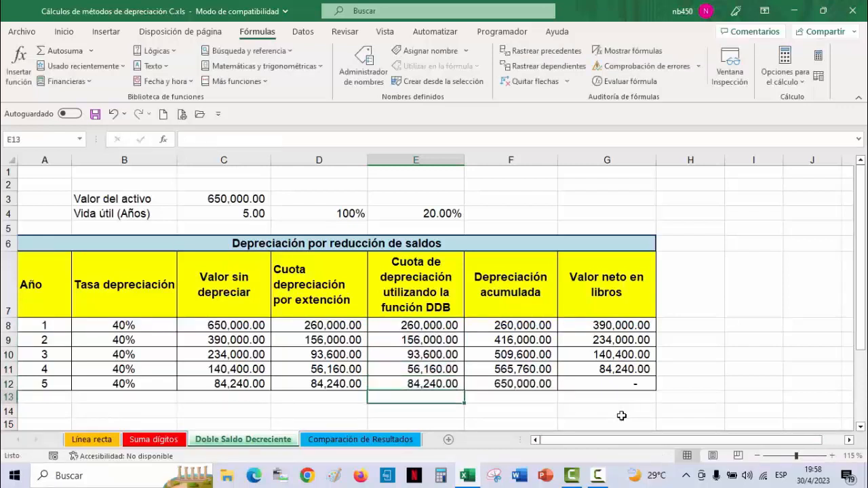
Check the sum of the DDB depreciation in E8:E12 and review the contents of the individual cells in that column.
left_click_drag(447, 325, 435, 383)
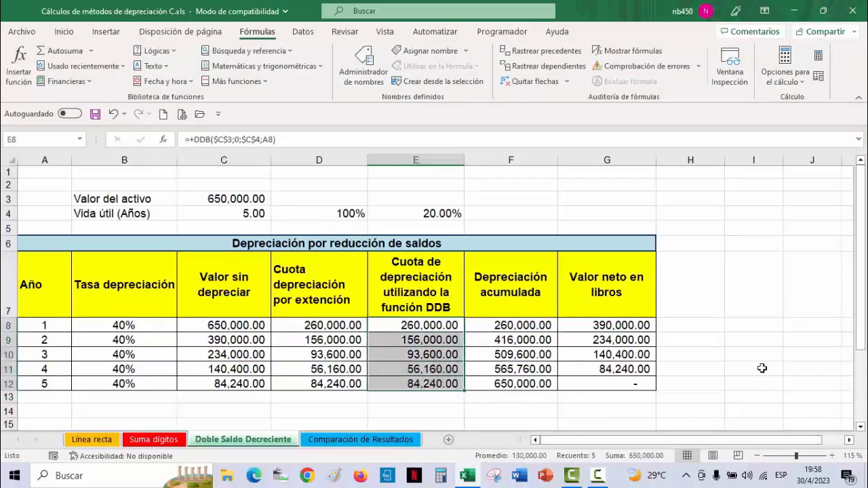
left_click(411, 383)
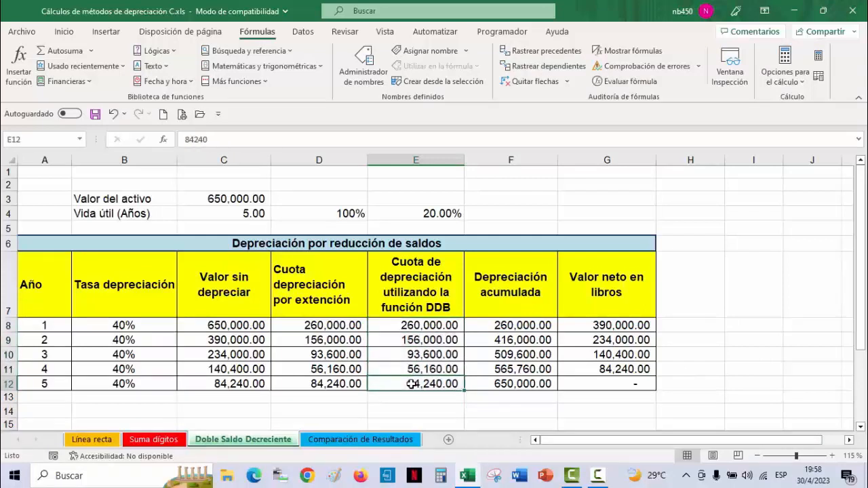
key("Up")
key("Up")
key("Up")
key("Up")
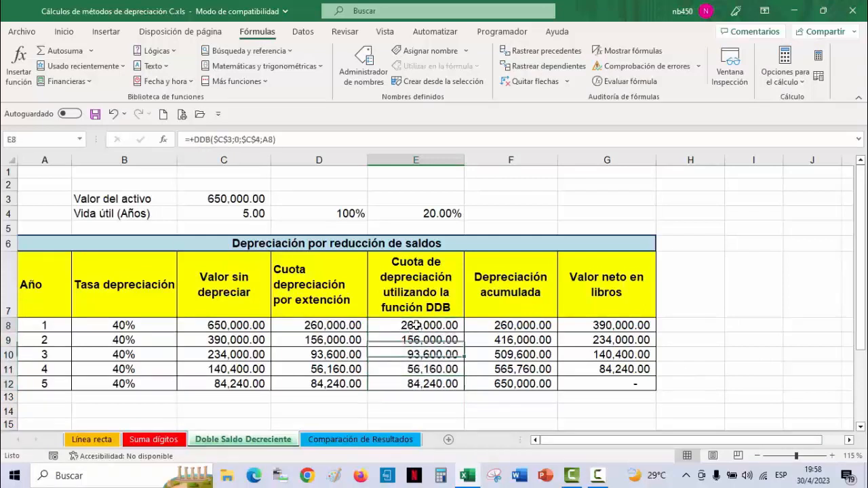
key("Return")
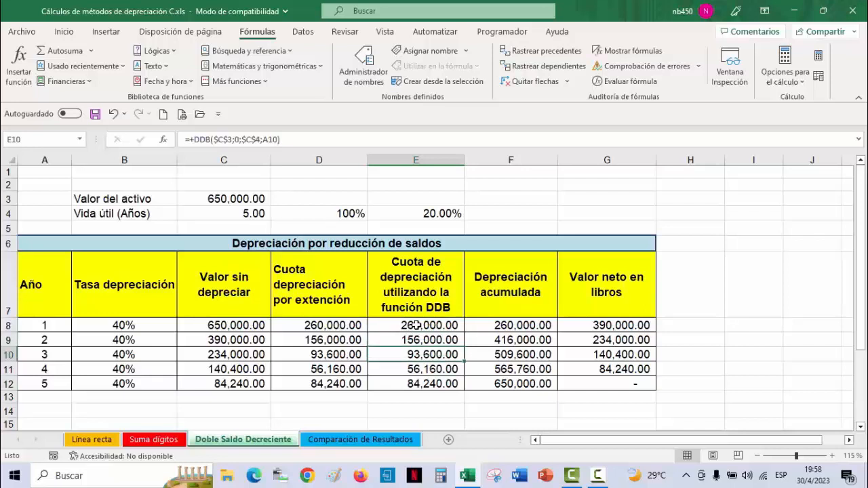
key("Down")
key("Down")
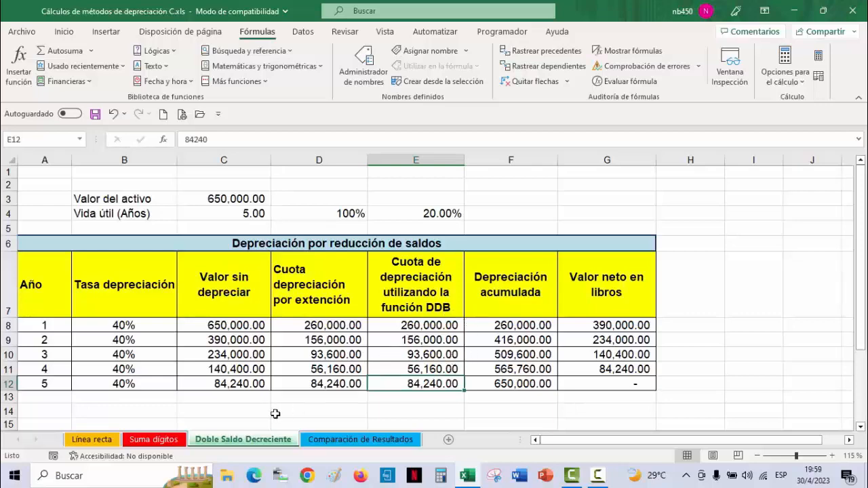
On the Comparación de Resultados sheet, examine the totals in D11:F11 and compare the yearly depreciation of the three methods.
left_click(346, 439)
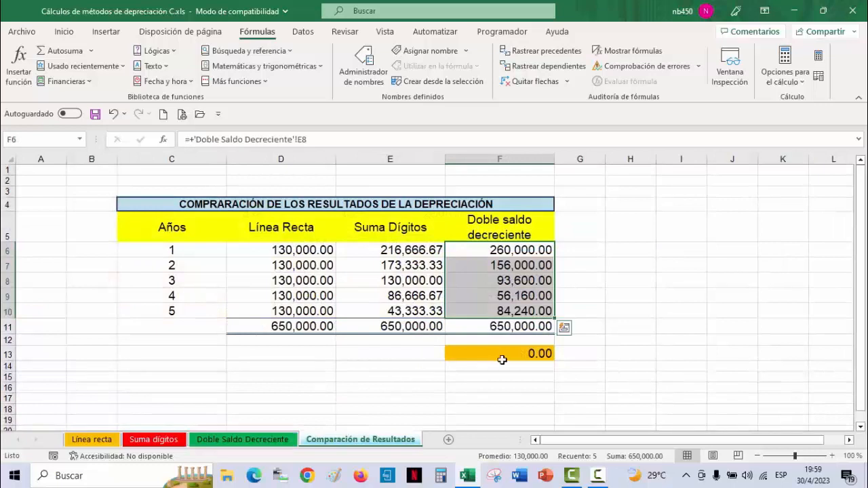
left_click(271, 328)
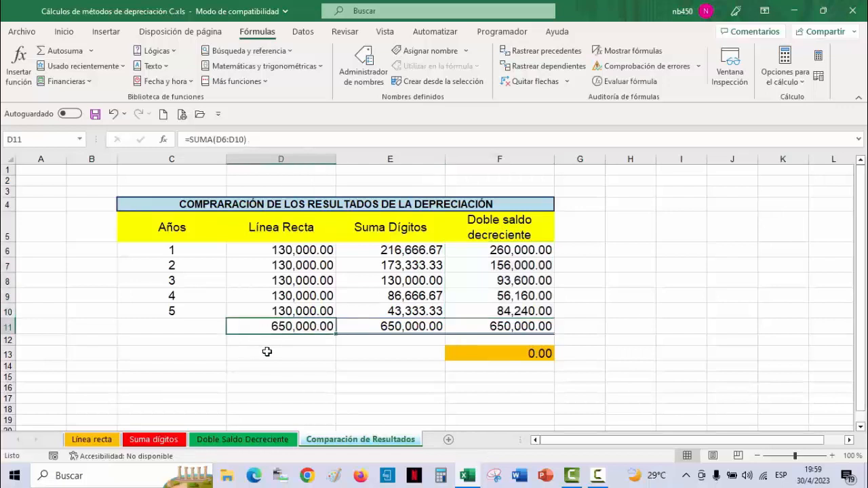
left_click(383, 327)
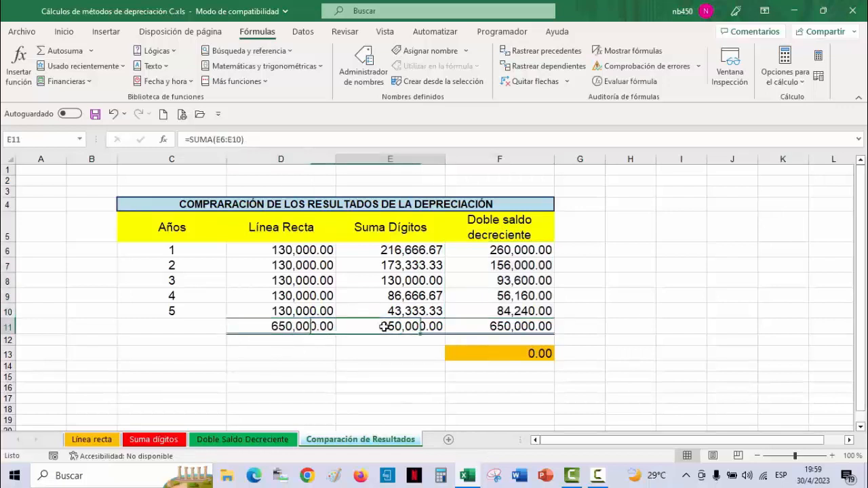
left_click(530, 326)
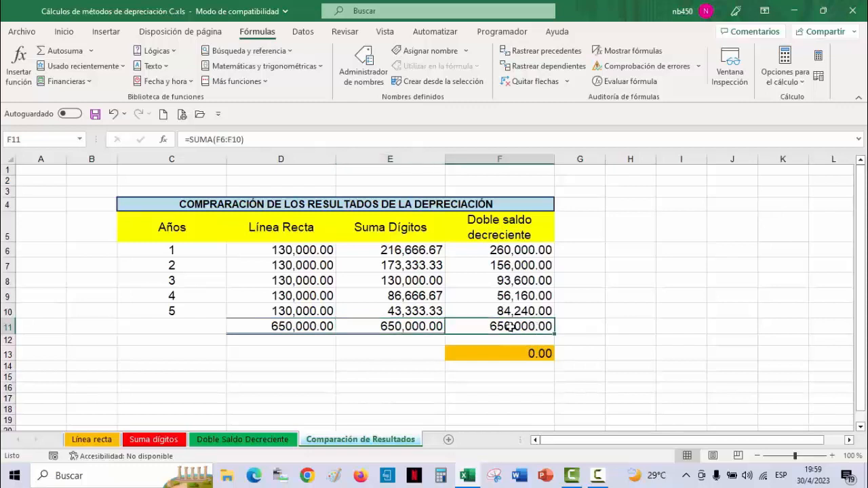
left_click_drag(308, 250, 508, 265)
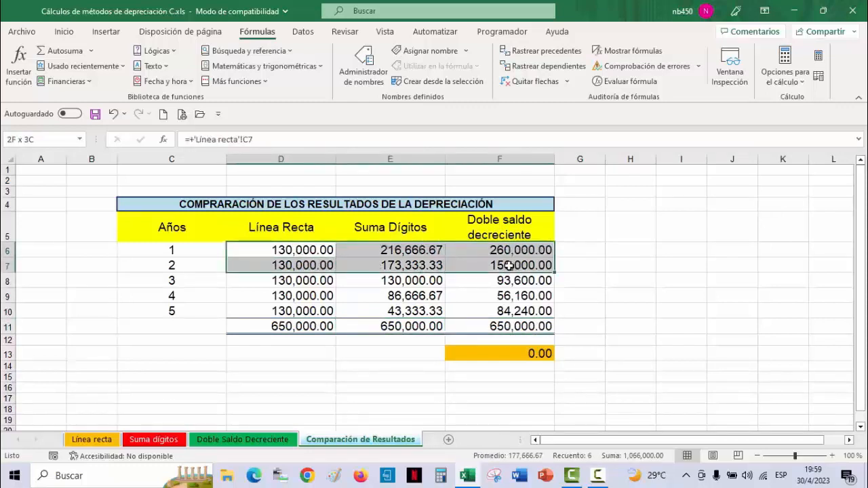
left_click_drag(508, 265, 508, 265)
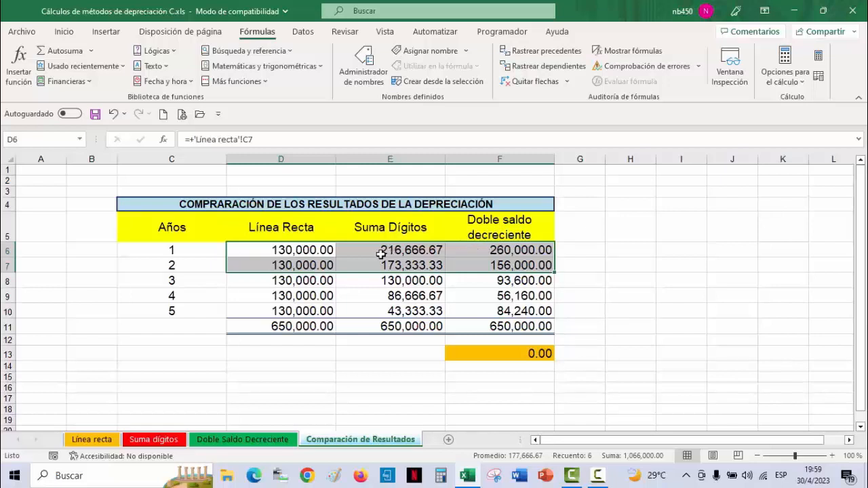
left_click_drag(381, 252, 392, 320)
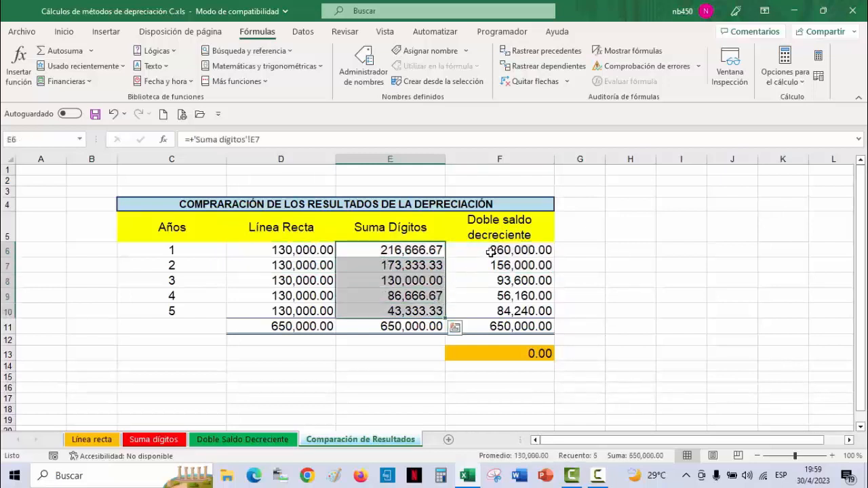
left_click_drag(495, 249, 497, 312)
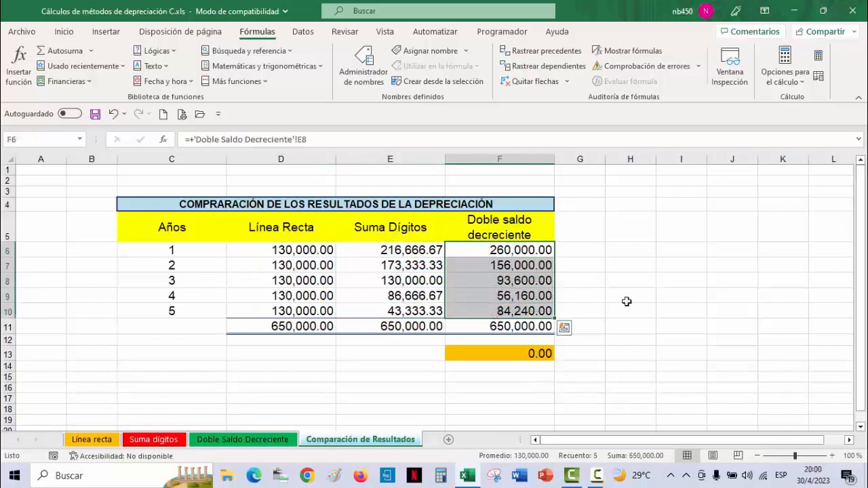
left_click_drag(391, 256, 517, 310)
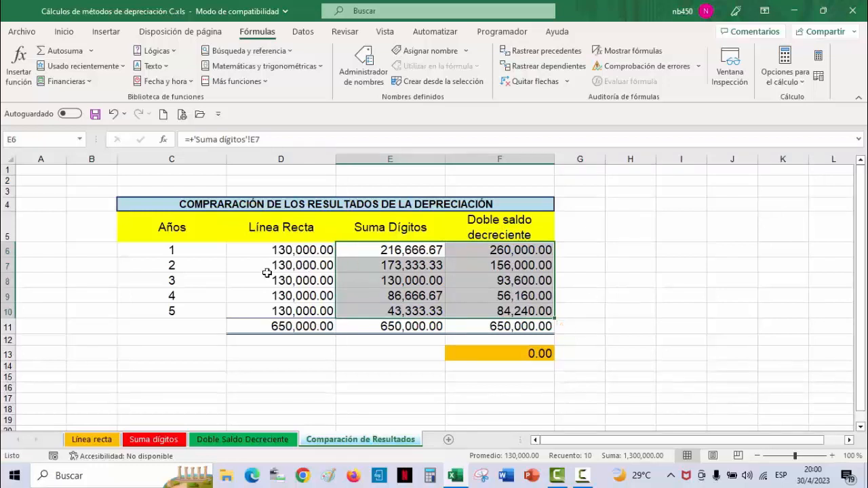
left_click_drag(286, 249, 293, 309)
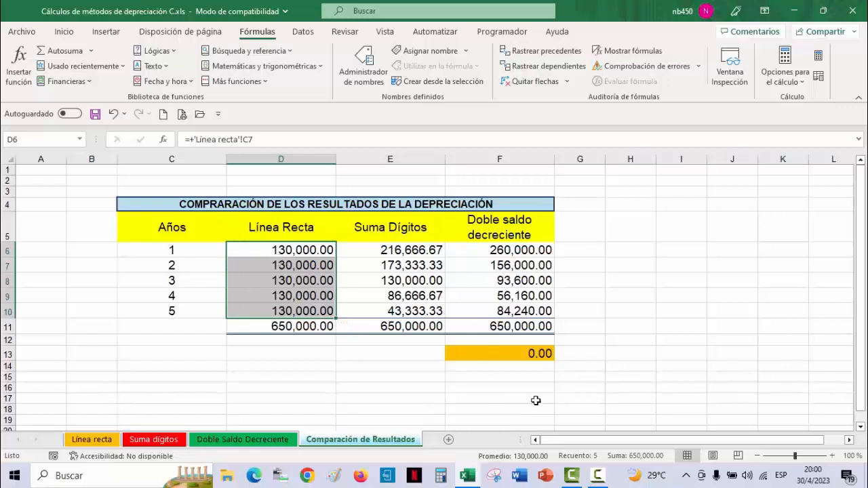
left_click(598, 475)
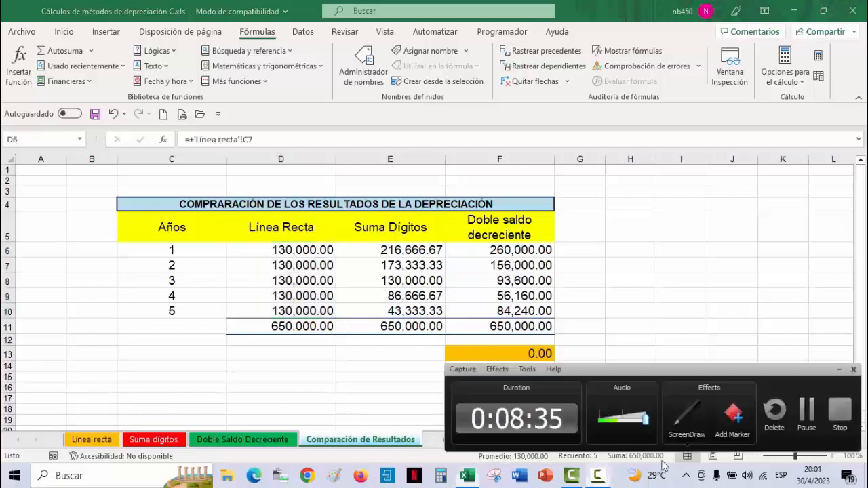